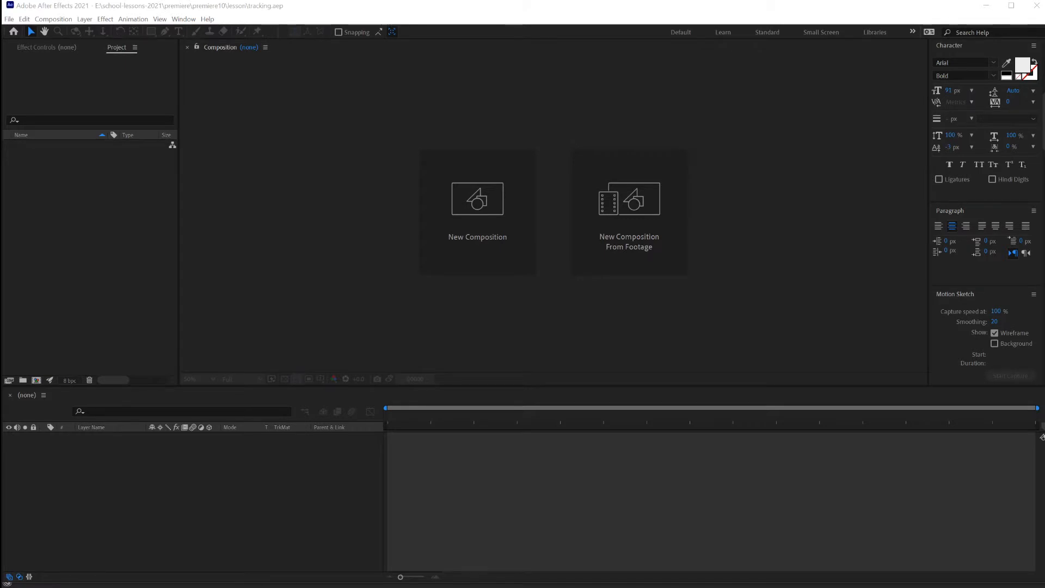
Step: Bring the seashoare.mp4 clip from the file folder into the project
key(alt+Tab)
drag(882, 52, 124, 252)
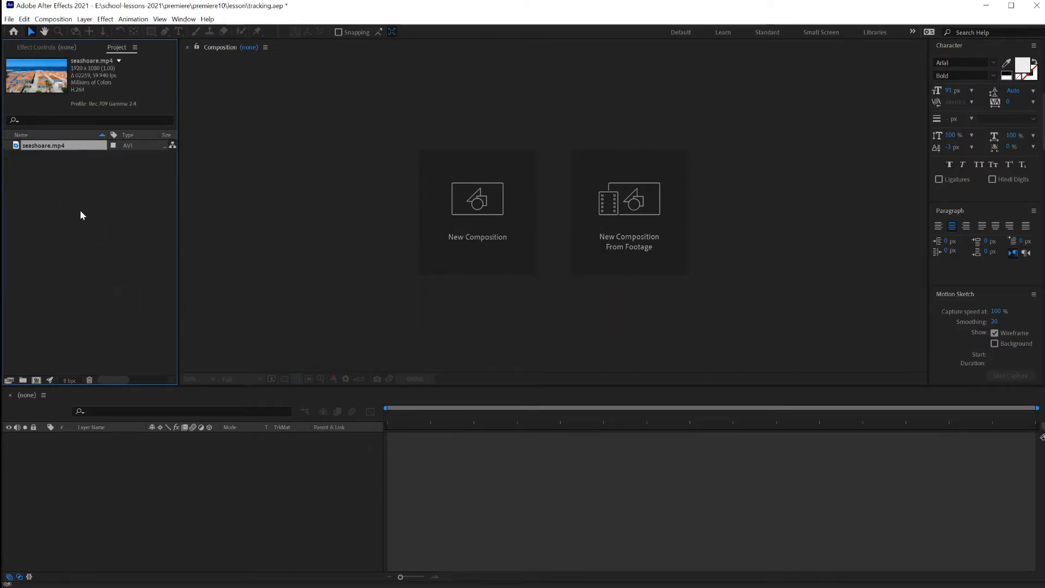
click(8, 20)
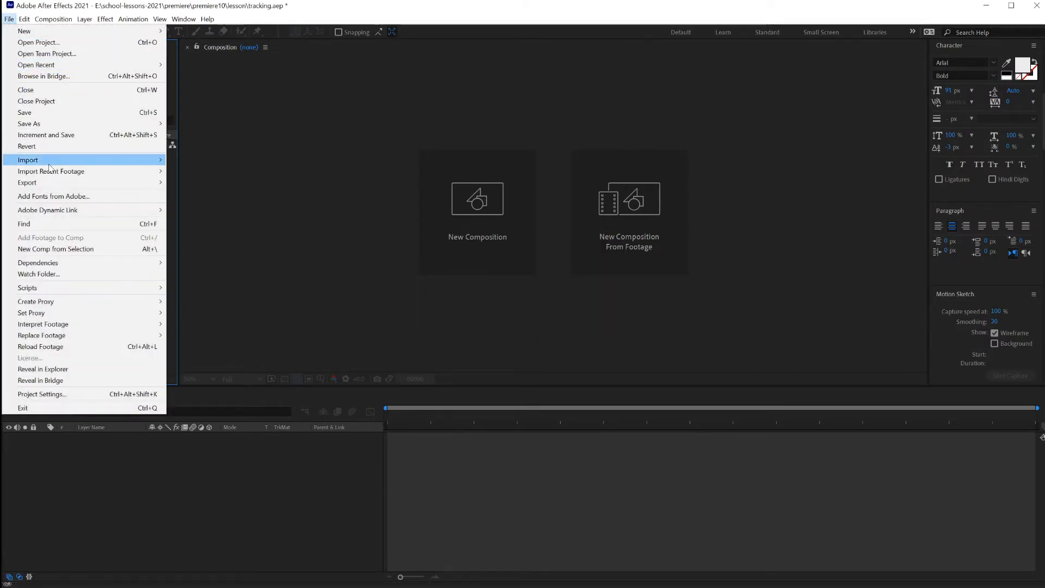
mouse_move(49, 159)
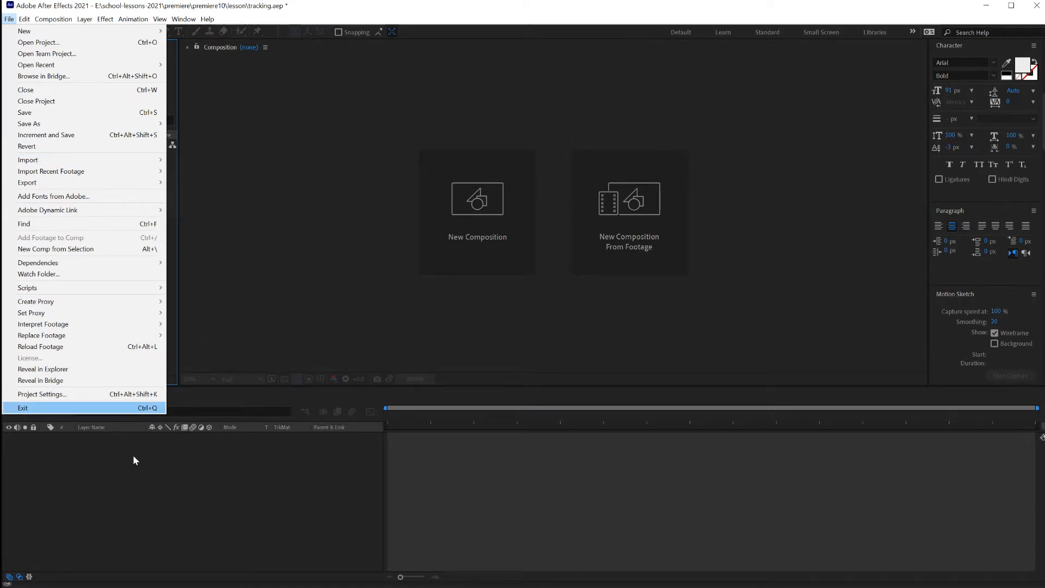
click(133, 455)
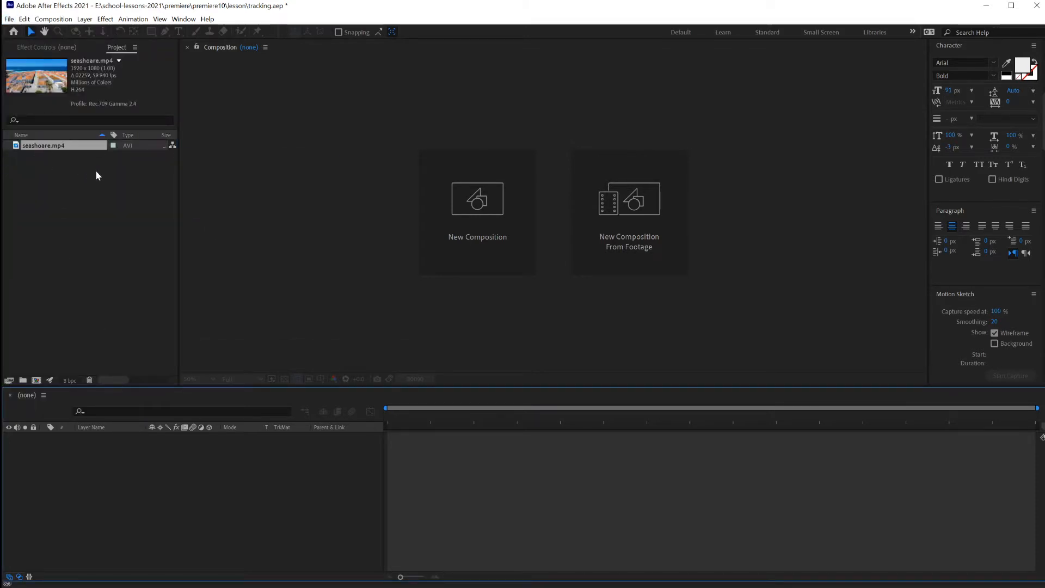
Step: Create a new composition from the seashoare.mp4 footage so that it matches the clip's settings
click(24, 147)
drag(24, 147, 46, 275)
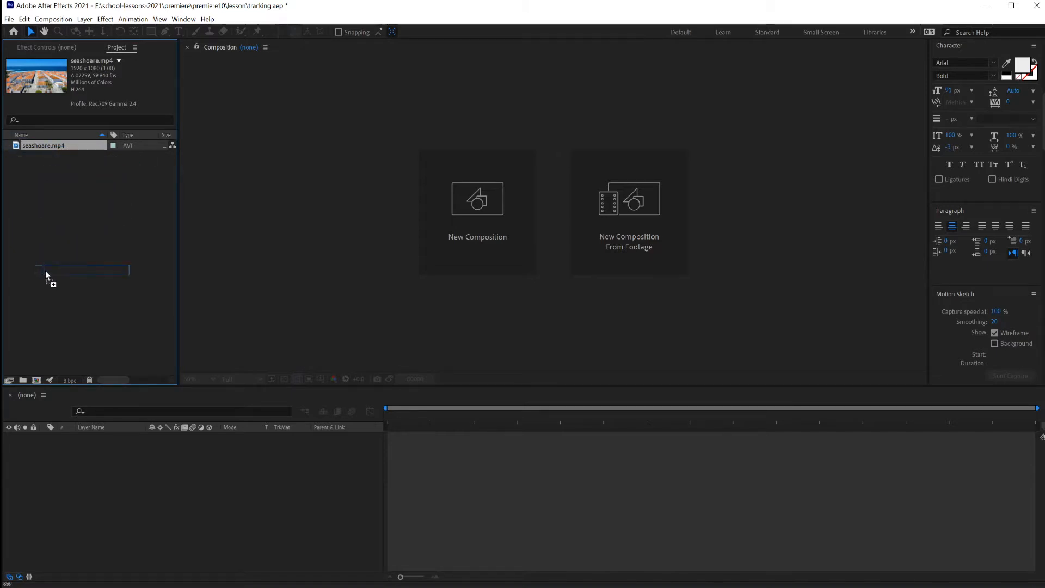
drag(27, 341, 35, 377)
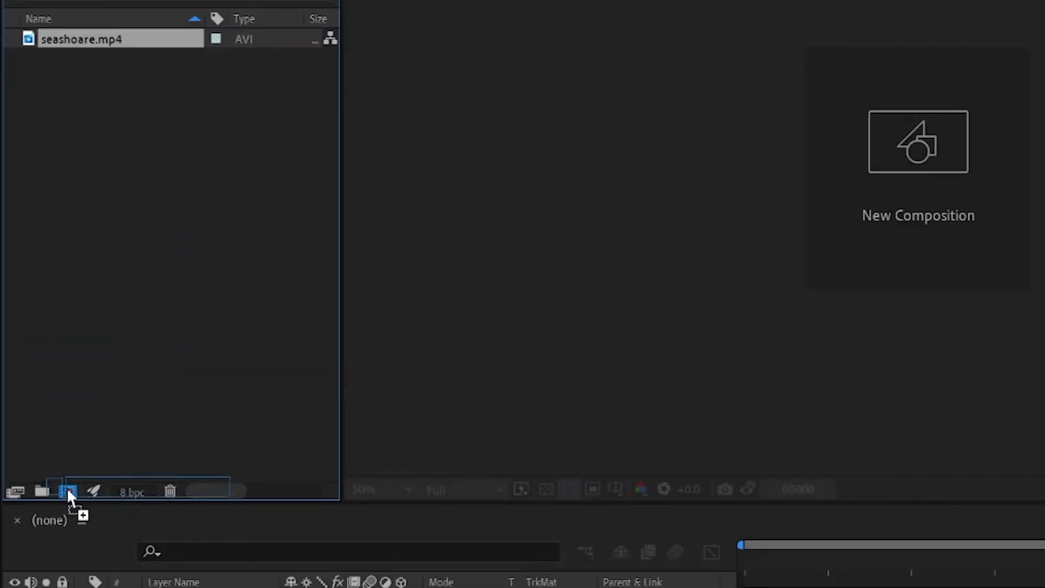
drag(67, 489, 69, 494)
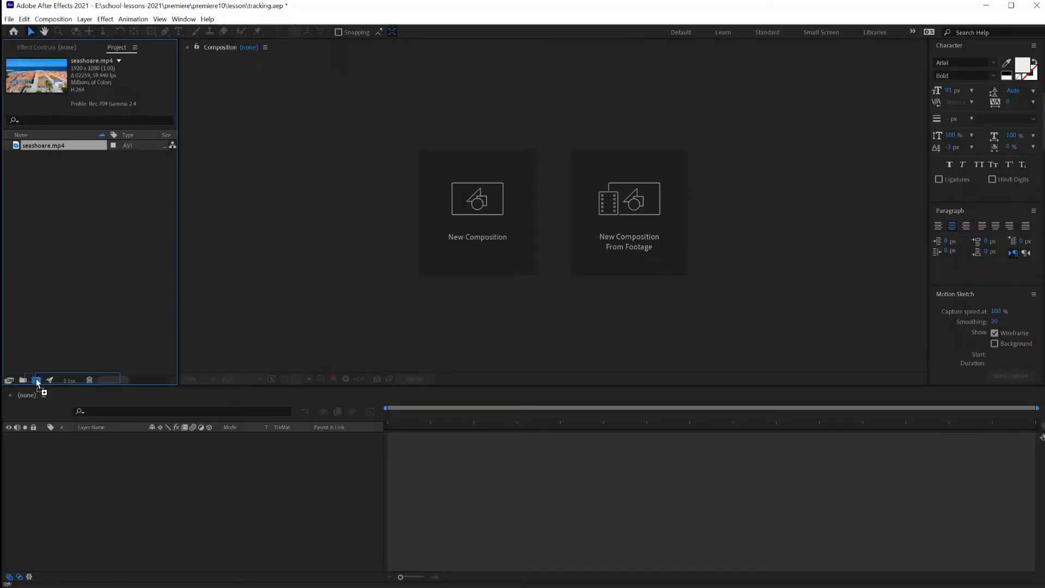
drag(38, 384, 36, 380)
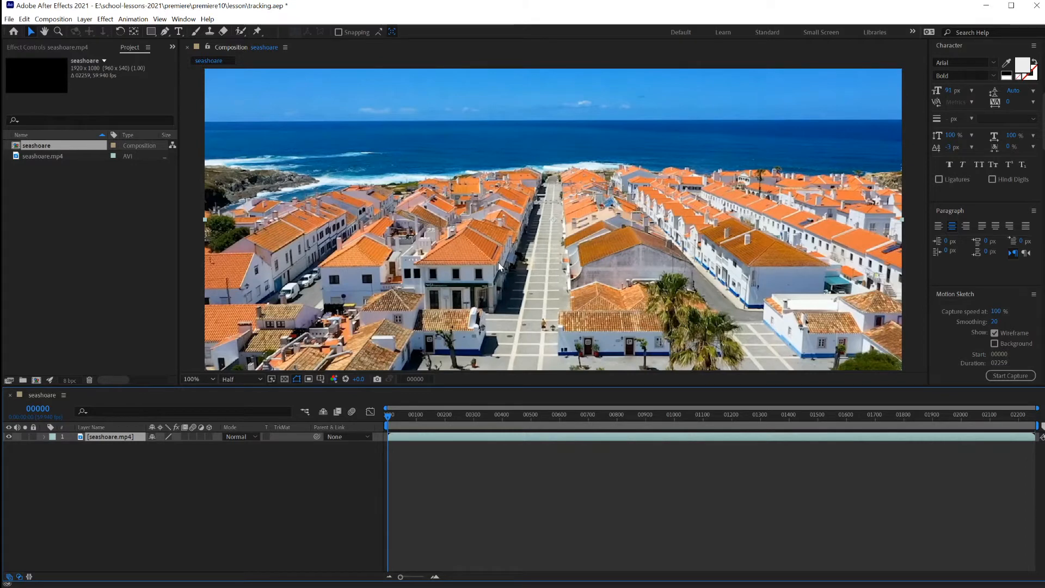
Step: Fit the whole seashoare composition frame within the preview viewer
scroll(498, 267, down, 1)
scroll(498, 267, up, 1)
scroll(499, 267, down, 1)
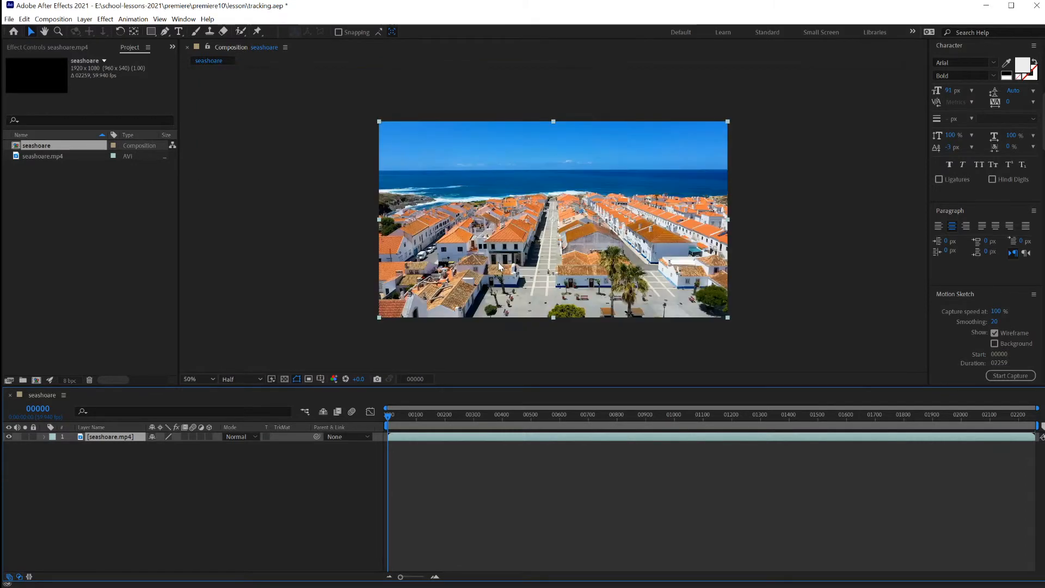
scroll(499, 267, up, 1)
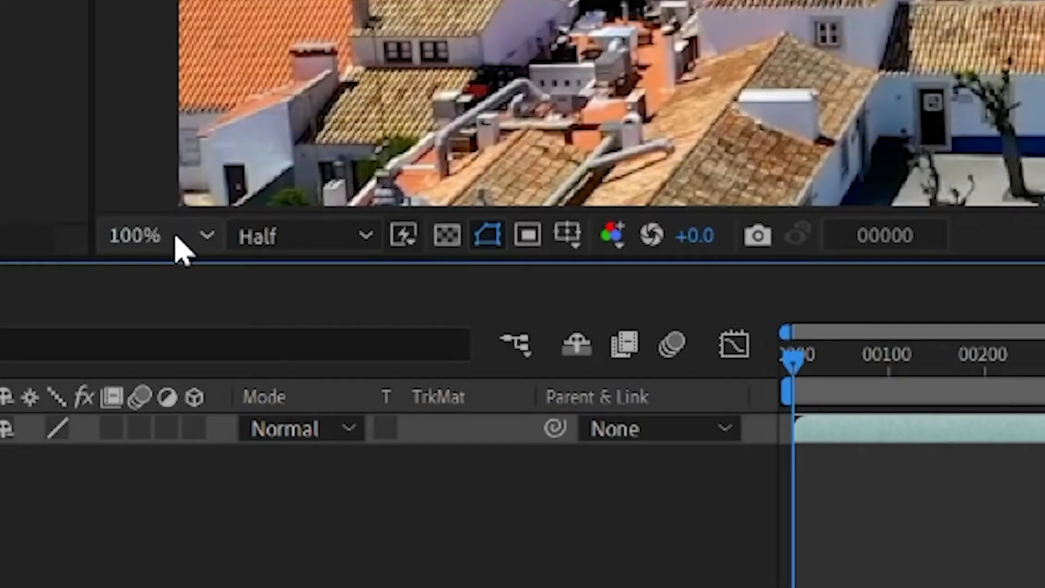
click(201, 379)
click(174, 274)
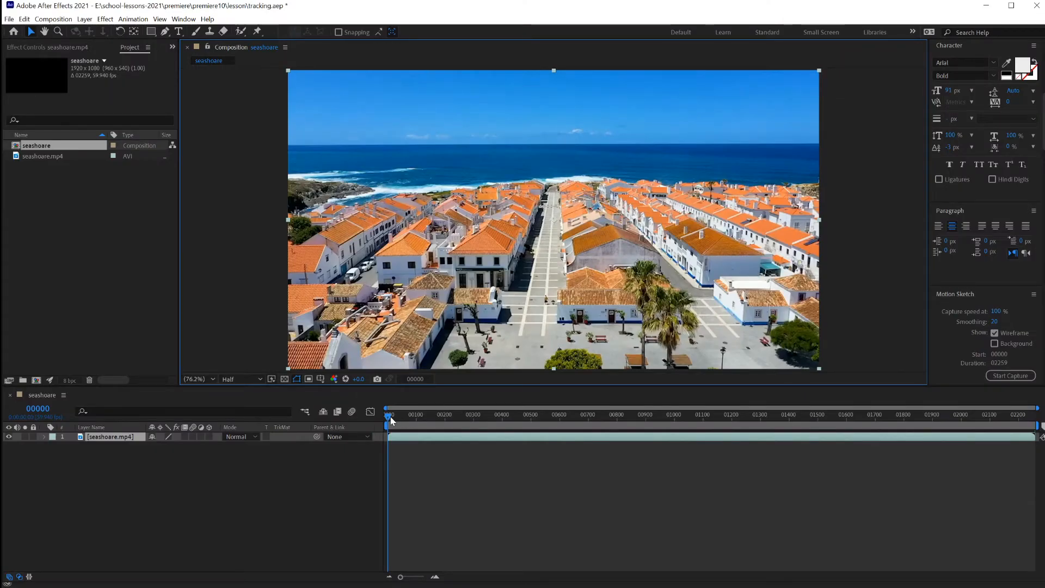
Step: End both the work area and the seashoare.mp4 layer at frame 604
drag(391, 420, 560, 434)
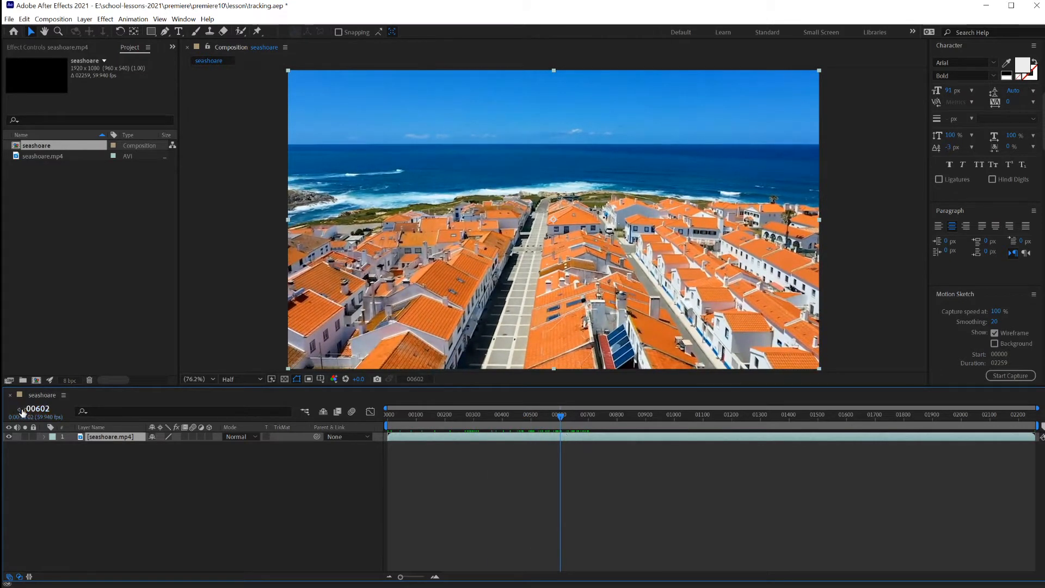
click(45, 409)
text(600)
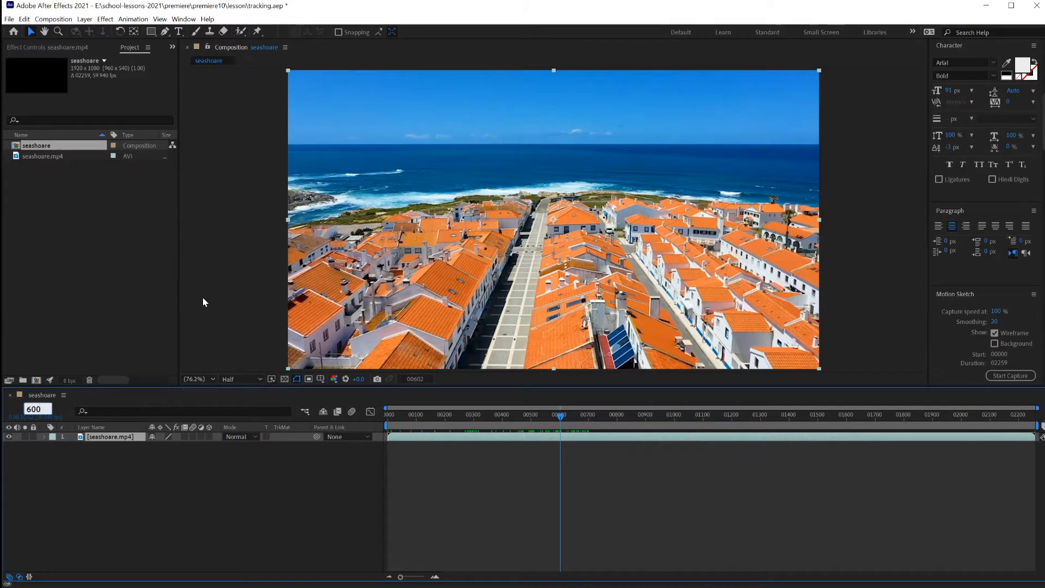
key(Return)
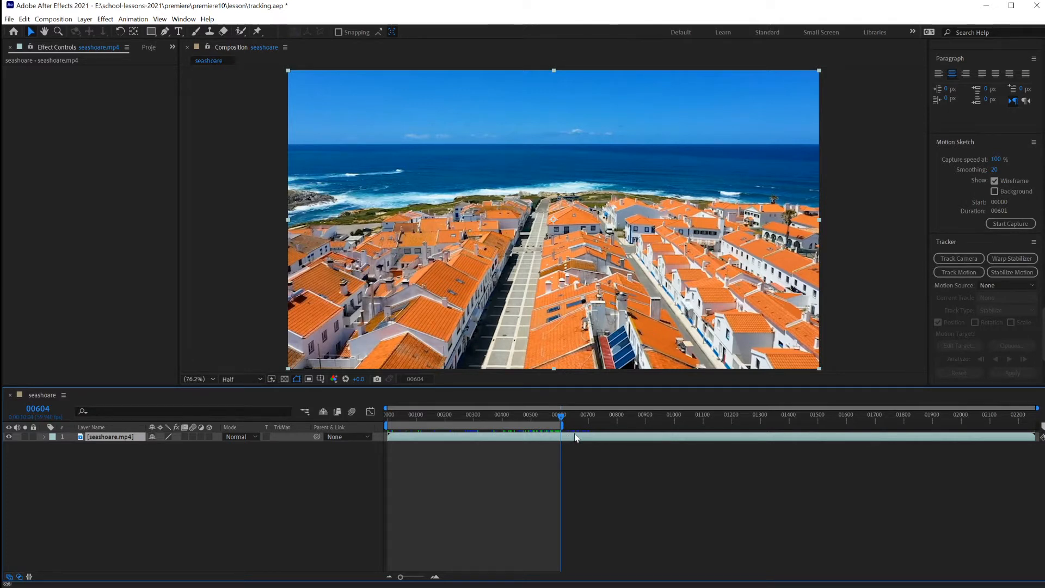
key(alt+bracketright)
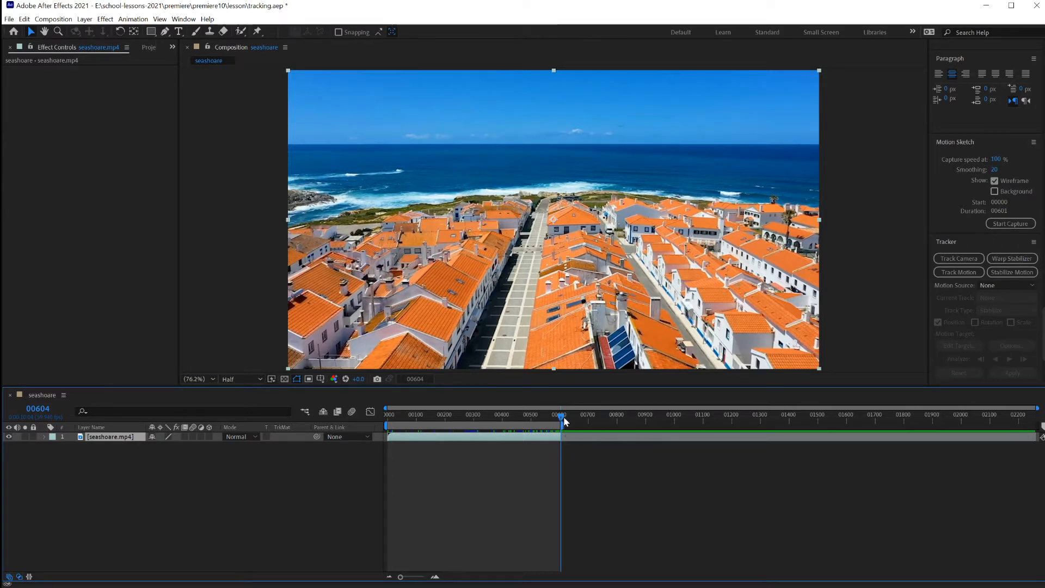
Step: Go to frame 279 and run Track Camera on the trimmed seashoare.mp4 layer
drag(564, 420, 468, 418)
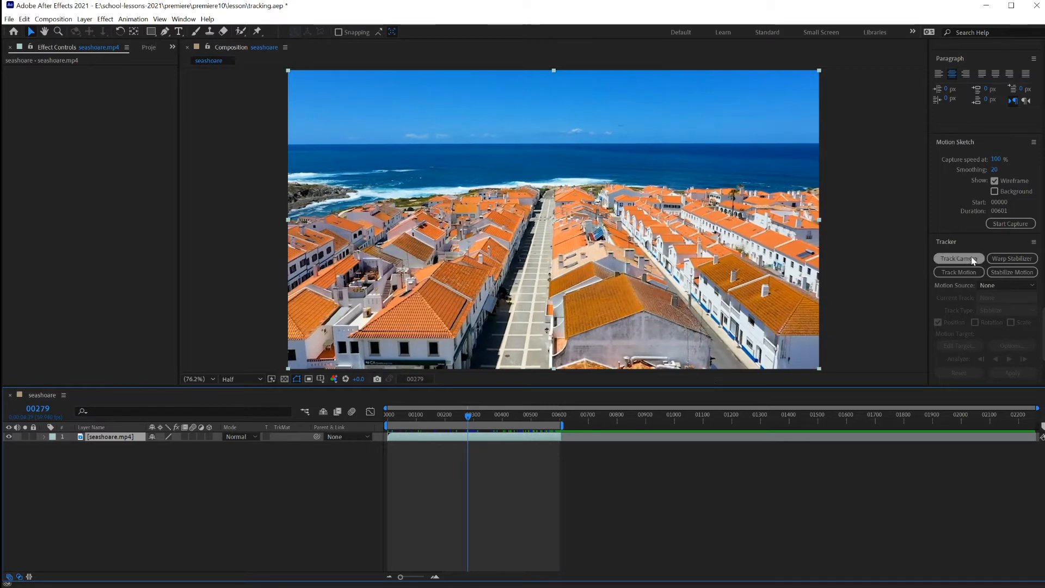
click(184, 19)
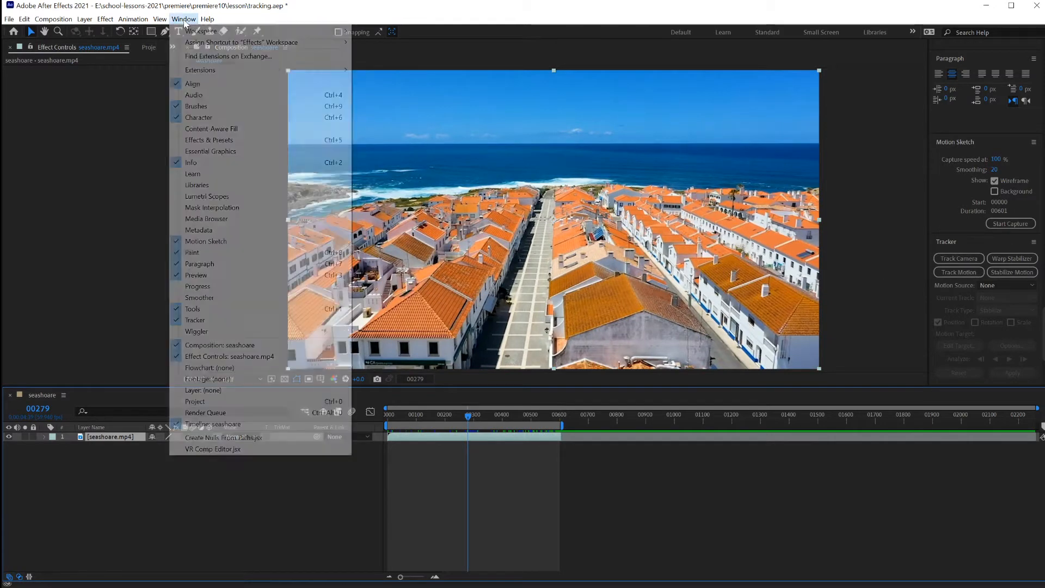
mouse_move(202, 33)
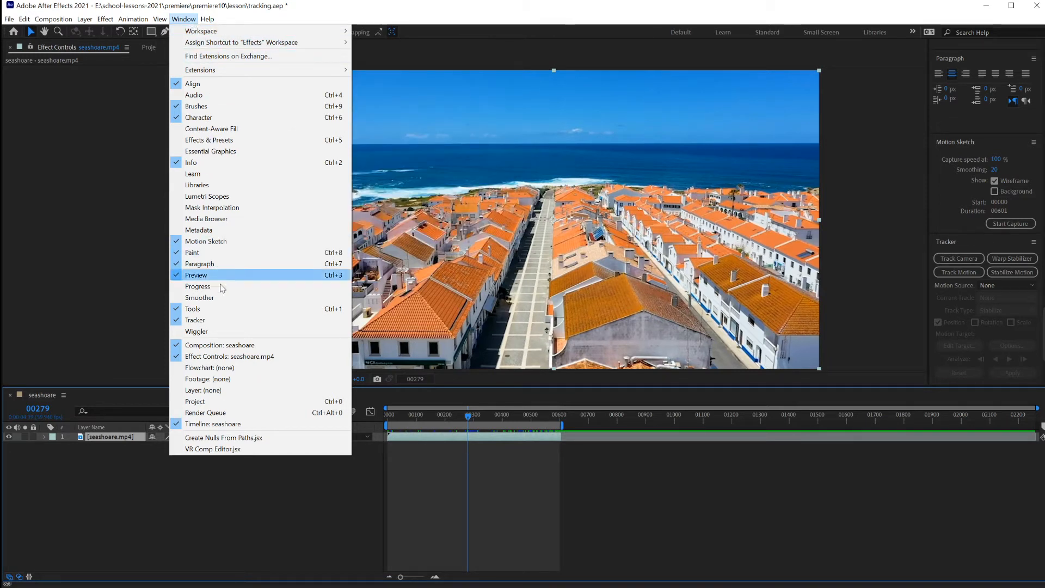
click(1027, 369)
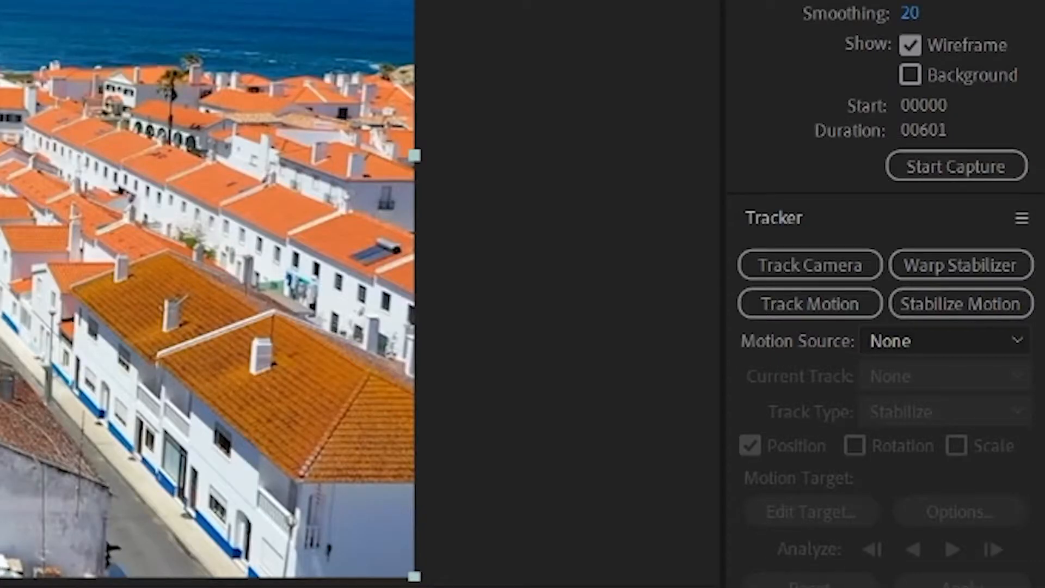
click(805, 275)
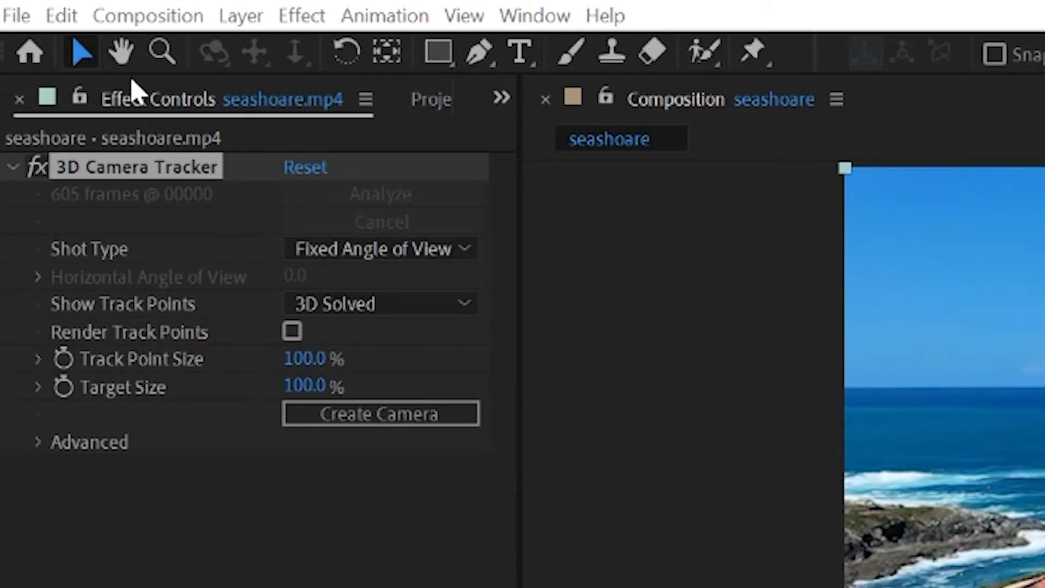
Step: Show the 3D Camera Tracker's track points and create text and a camera at a target on the central street
click(106, 176)
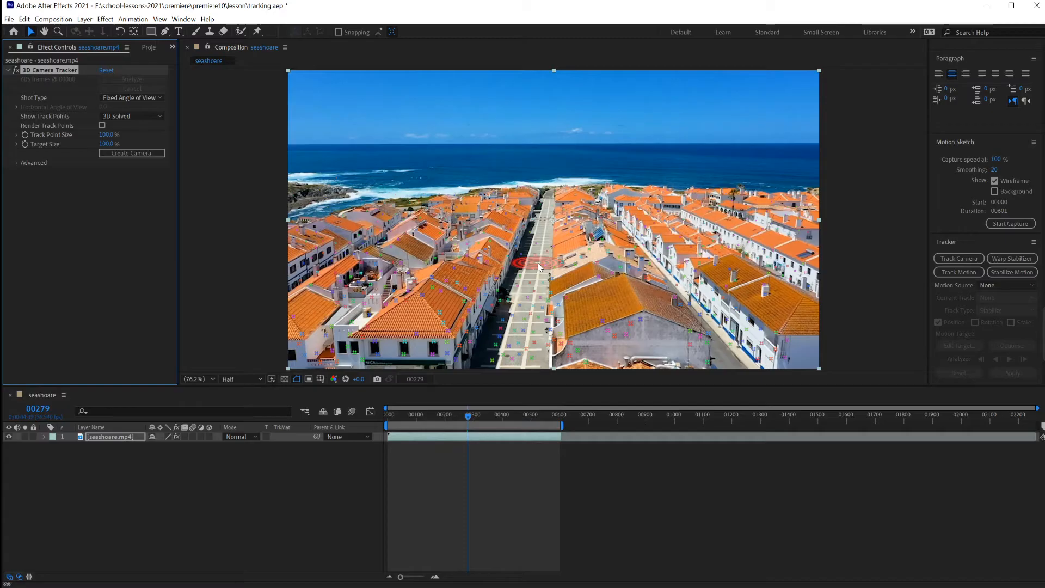
right_click(538, 267)
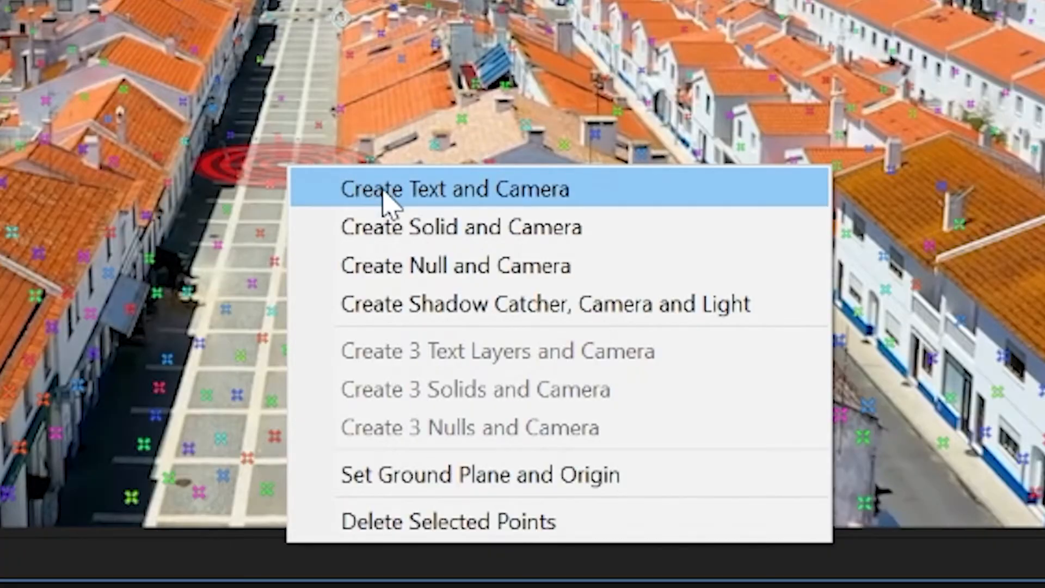
click(495, 205)
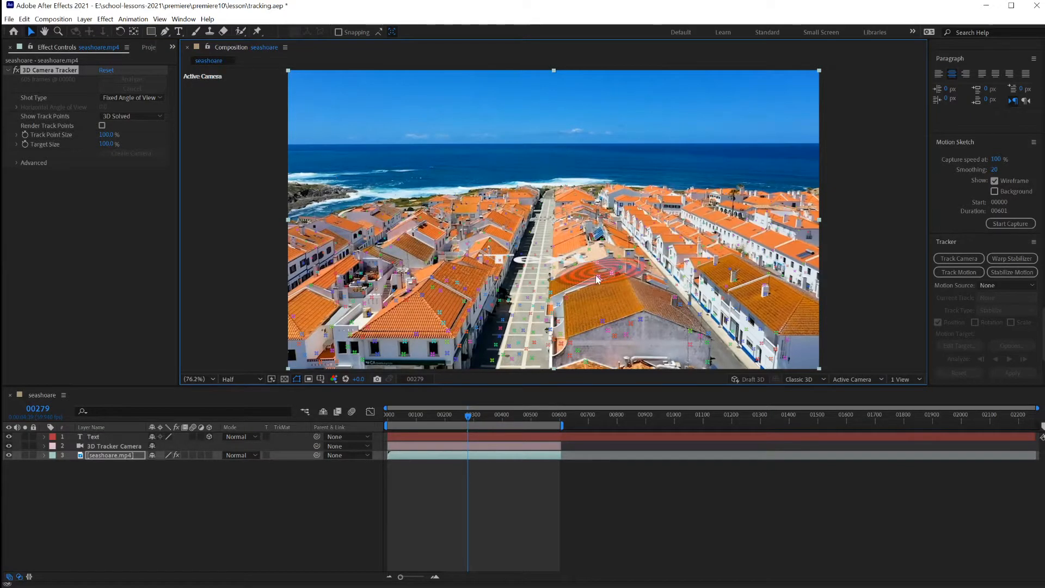
Step: Play the composition from frame 0 to check how the text follows the camera motion
drag(470, 419, 360, 422)
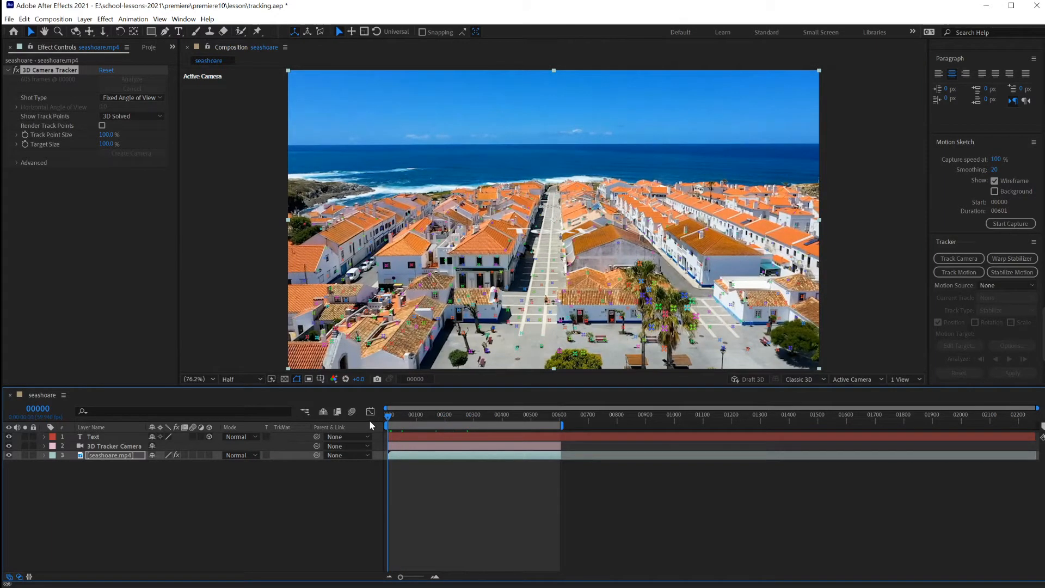
key(space)
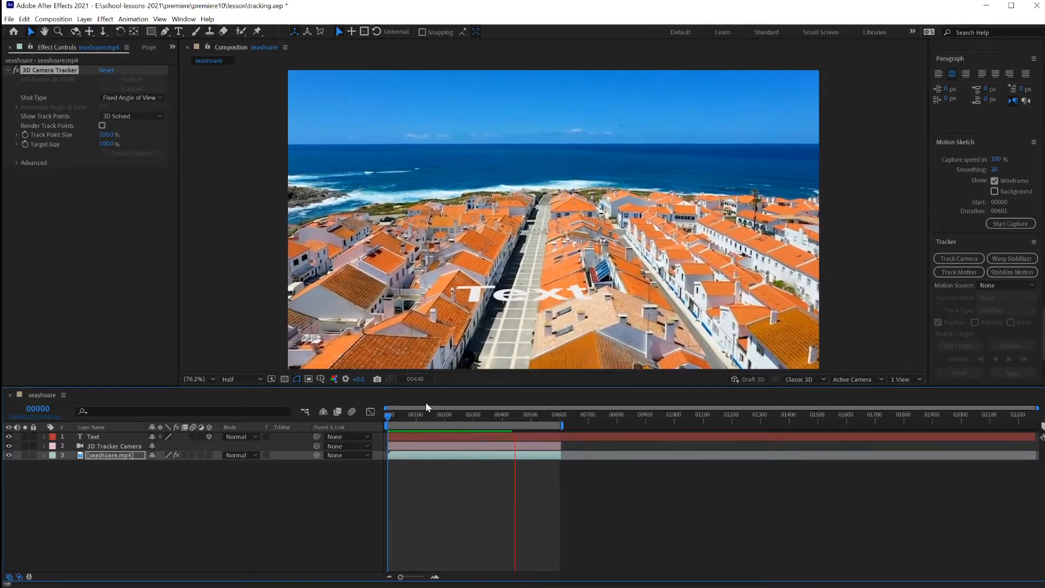
key(space)
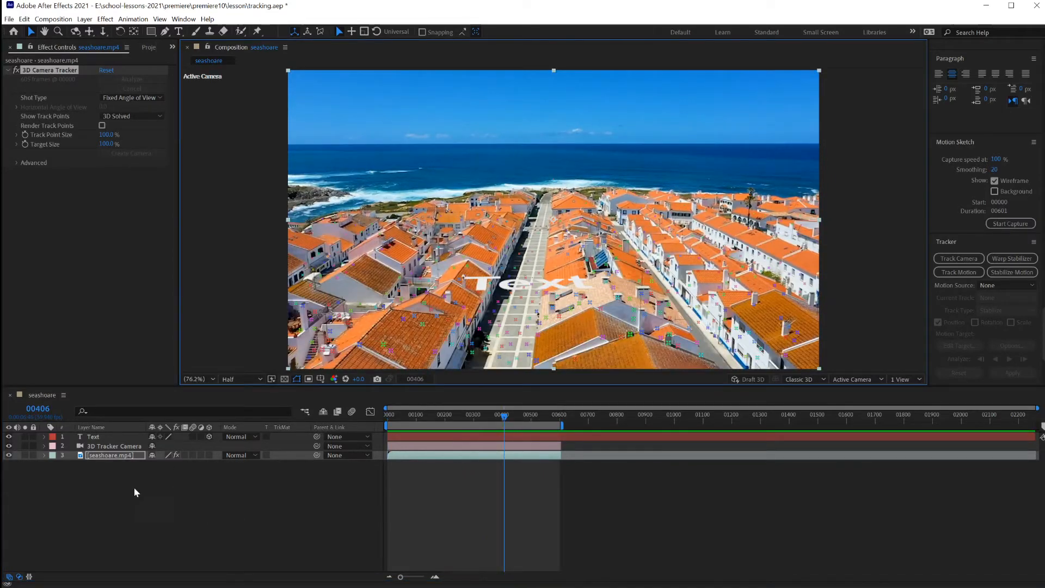
Step: Replace the placeholder wording of the tracked text layer with SEASIDE and return to the Selection tool
click(160, 495)
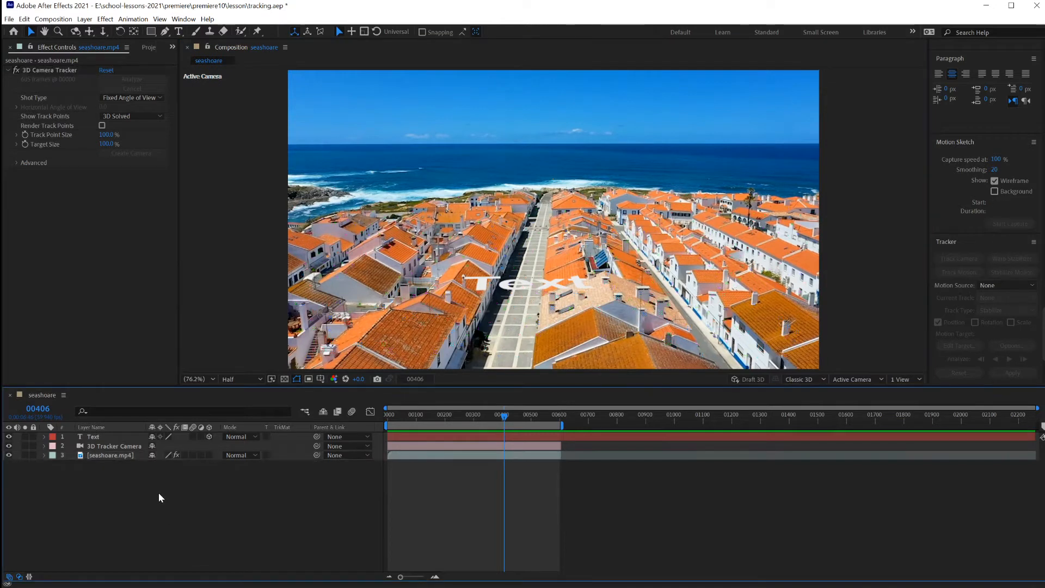
double_click(514, 284)
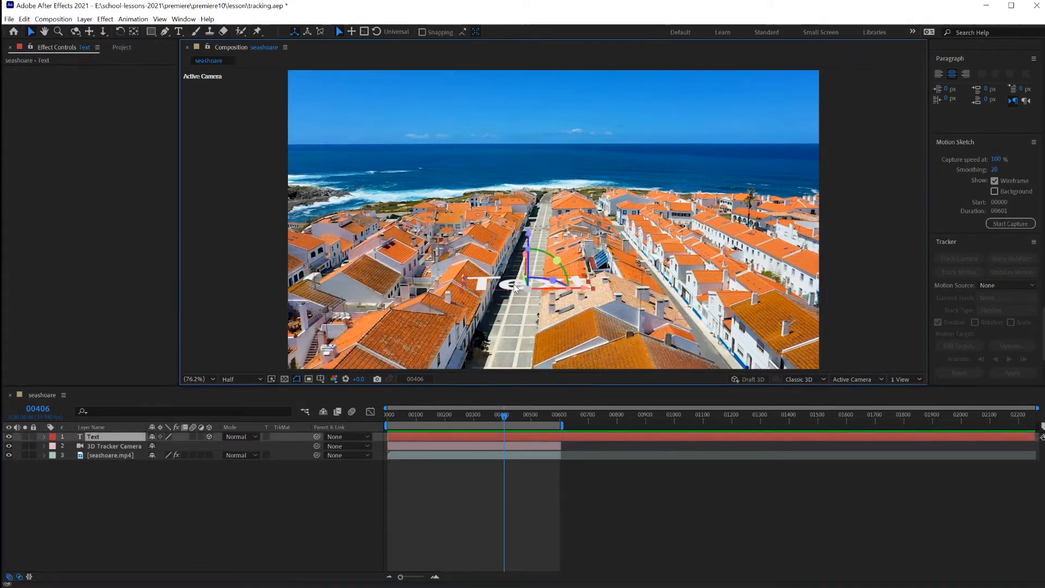
text(SE)
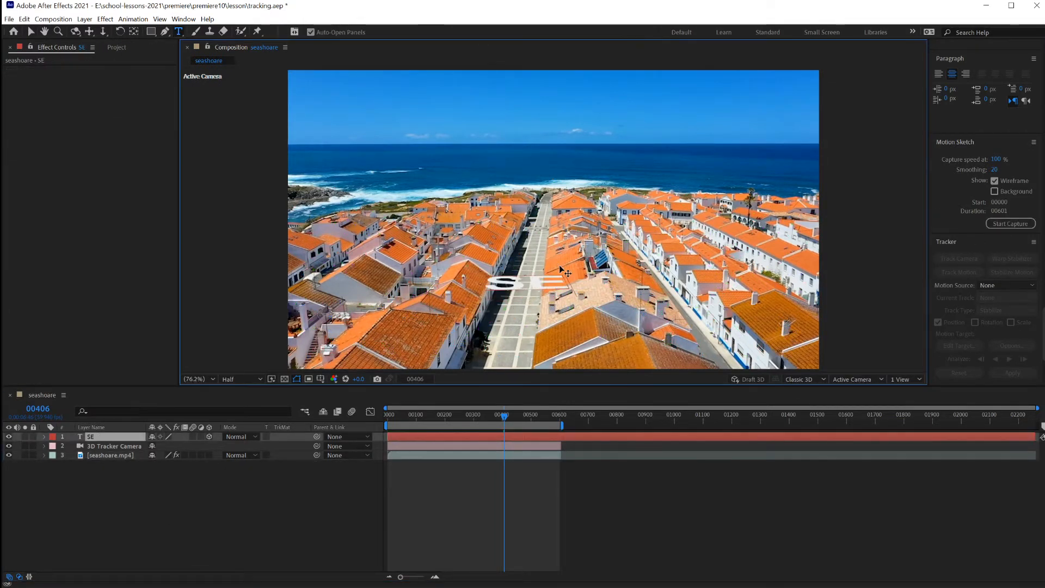
text(ASIDE)
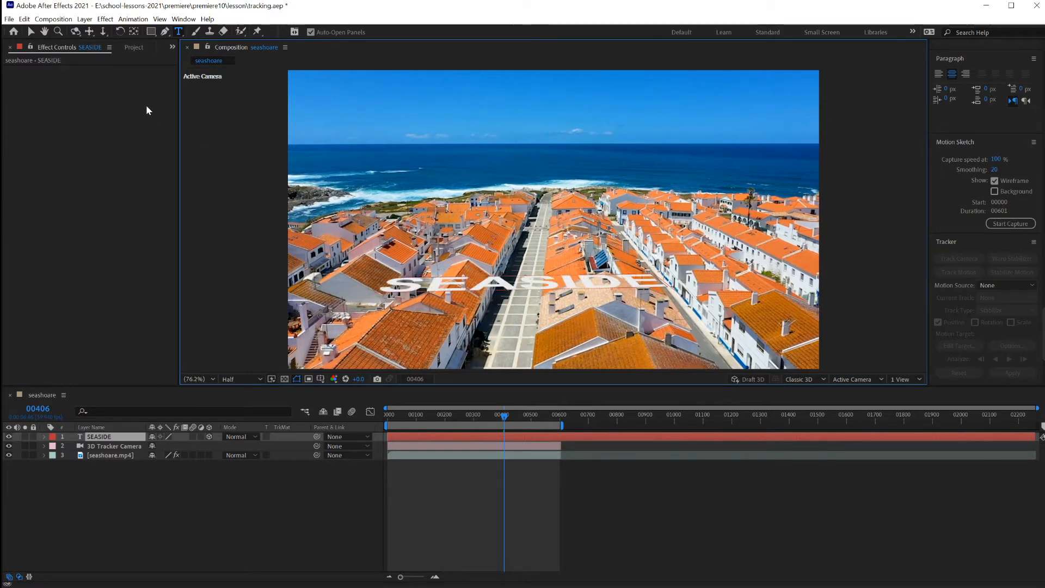
click(31, 34)
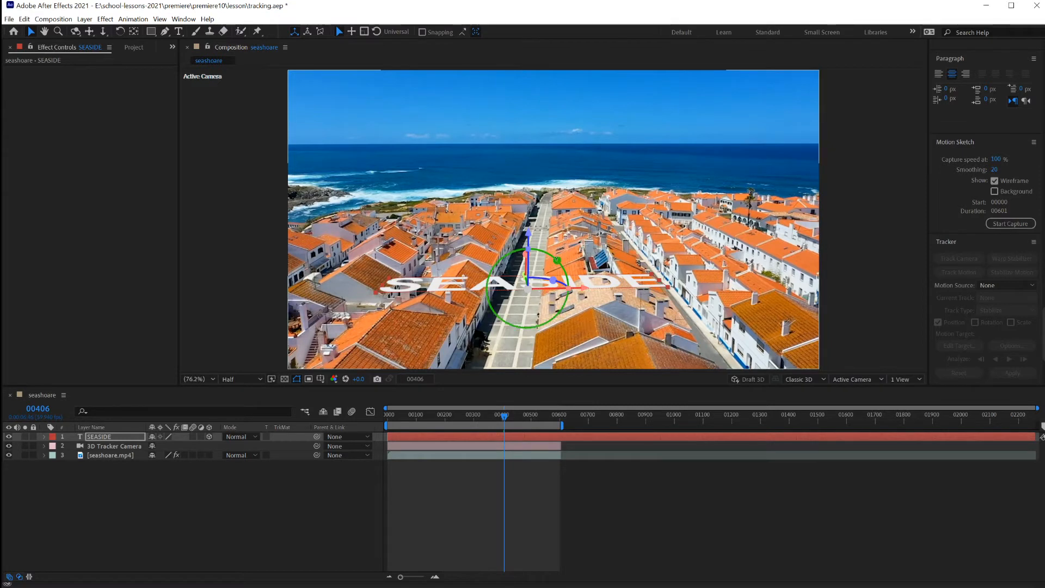
Step: Try rotating the SEASIDE text strongly around its Y axis, and undo the rotation
drag(560, 260, 566, 298)
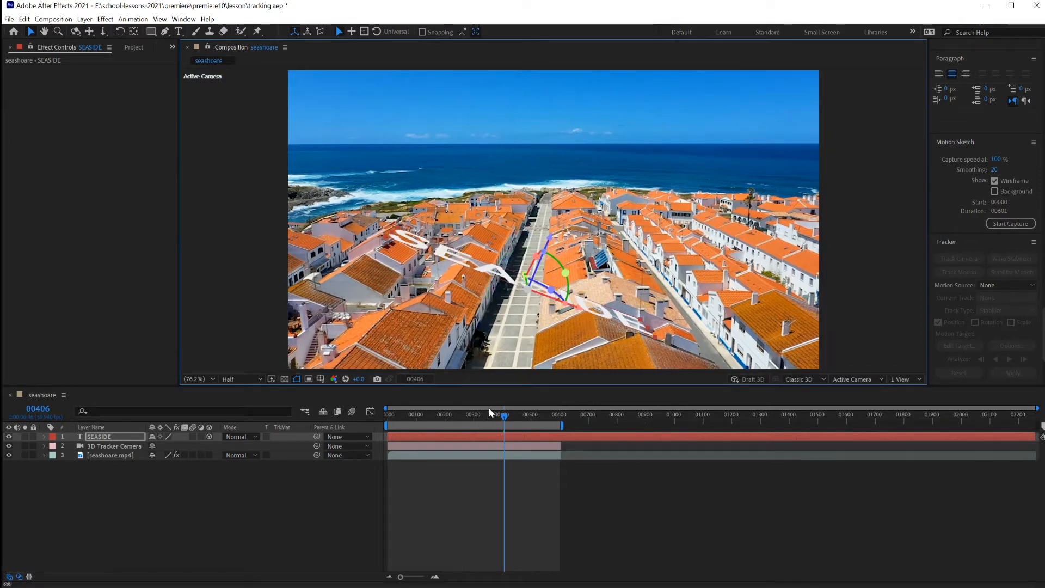
key(ctrl+z)
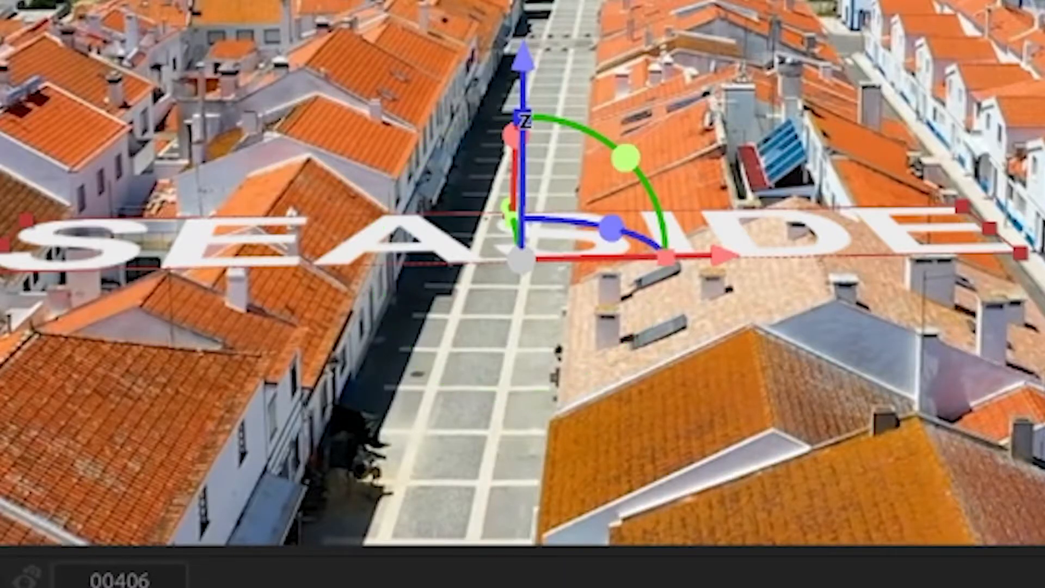
Step: Rotate the SEASIDE text slightly around its Y axis to align it with the street
mouse_move(625, 157)
mouse_down()
mouse_move(632, 164)
mouse_move(569, 121)
mouse_move(632, 160)
mouse_up()
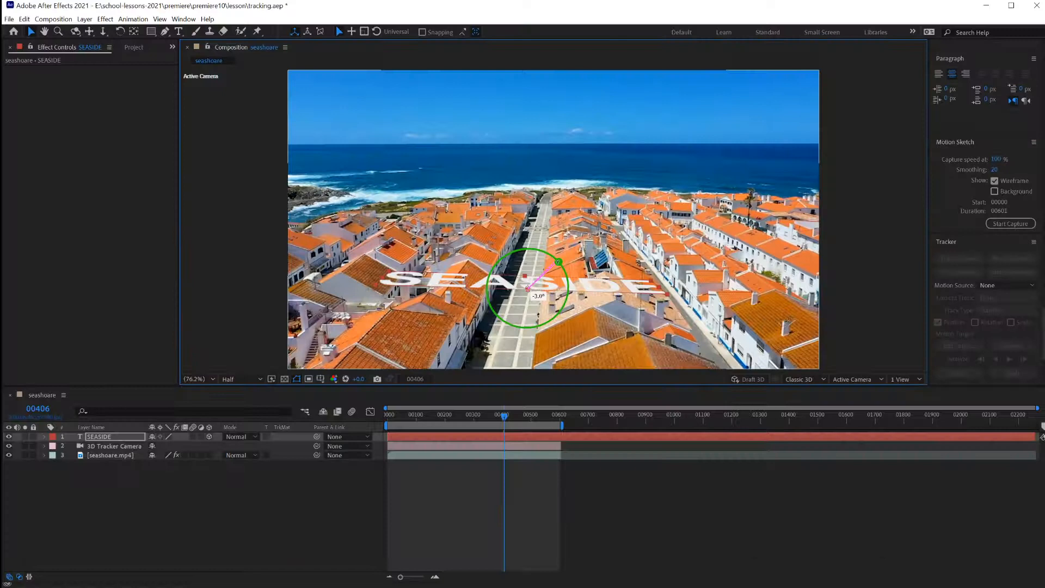
drag(558, 262, 558, 261)
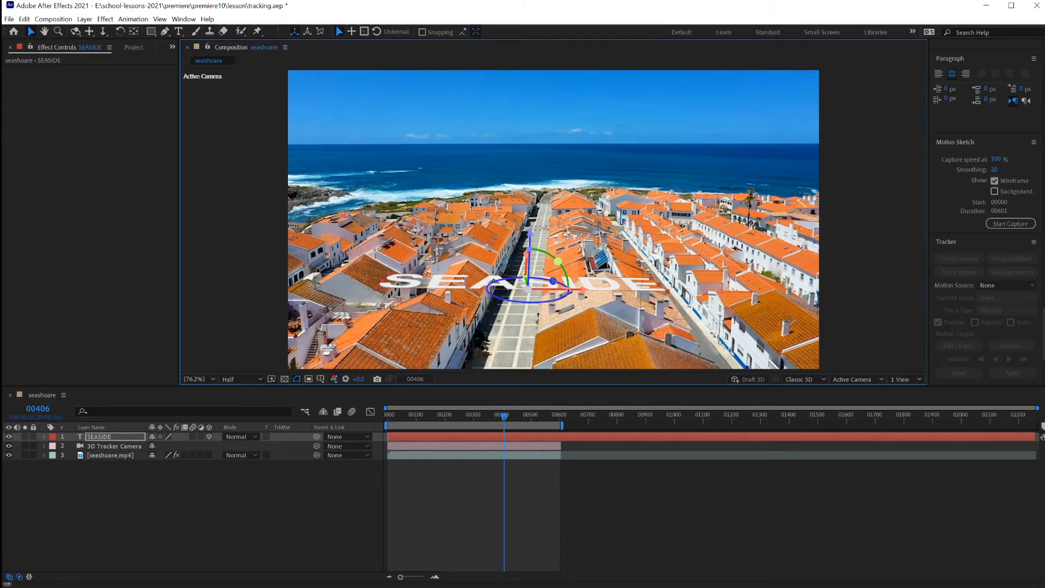
Step: Fine-tune the flat SEASIDE text's rotation around its Z and Y axes and move it farther down the street towards the sea
drag(553, 280, 556, 280)
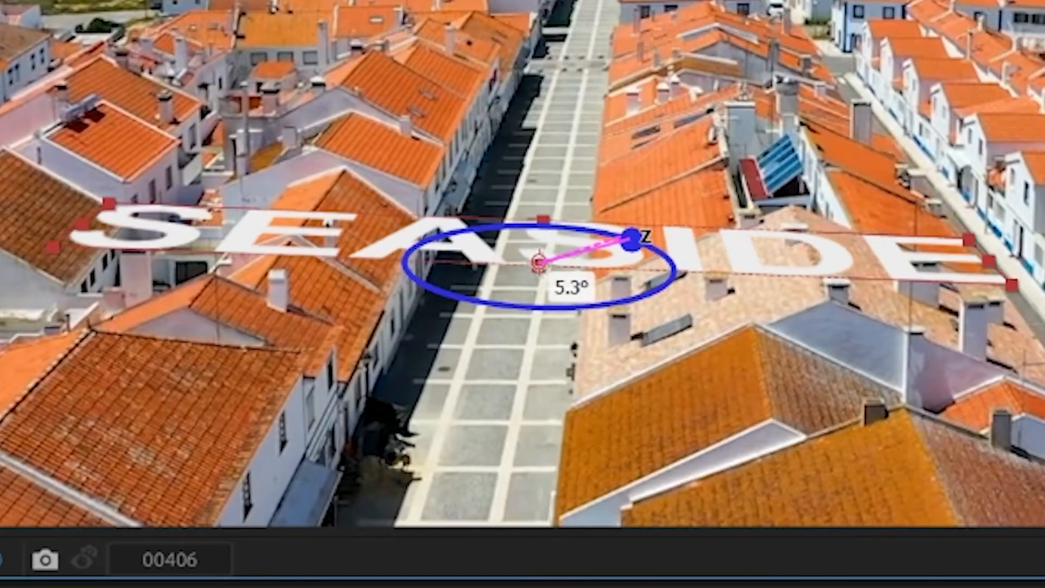
drag(632, 239, 625, 236)
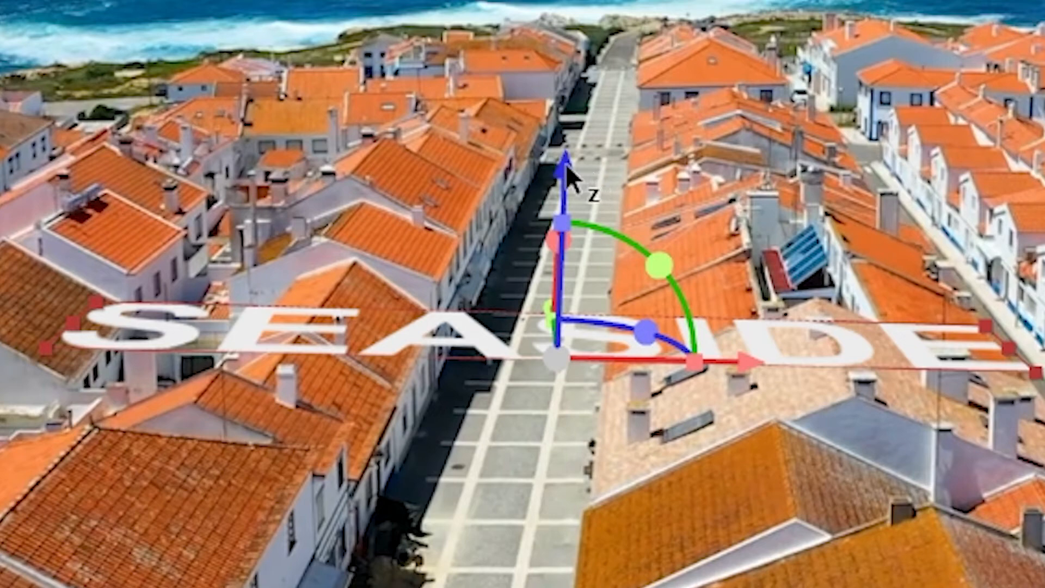
drag(568, 177, 555, 0)
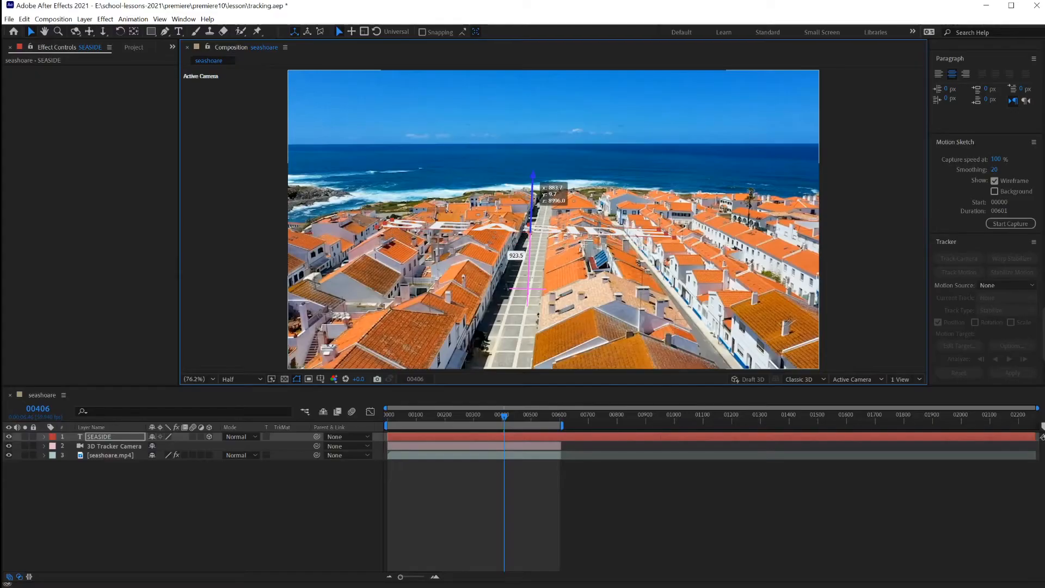
drag(479, 2, 481, 66)
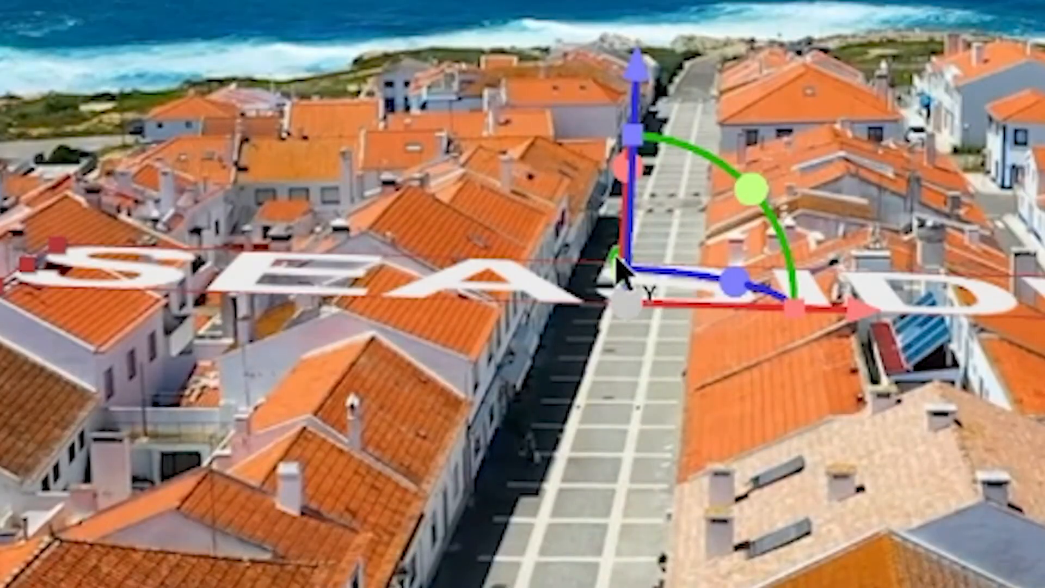
drag(617, 262, 615, 213)
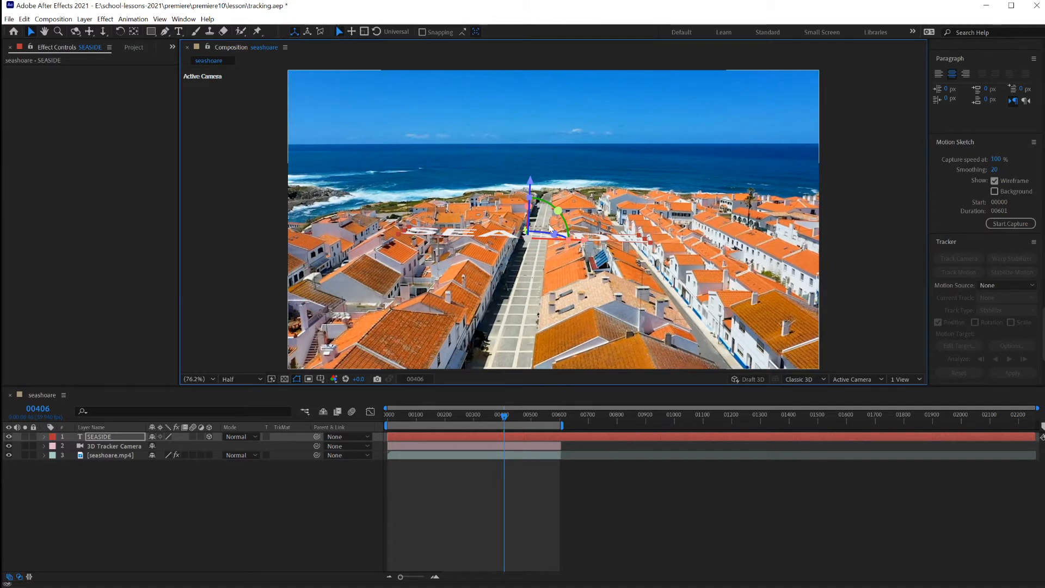
drag(558, 210, 558, 210)
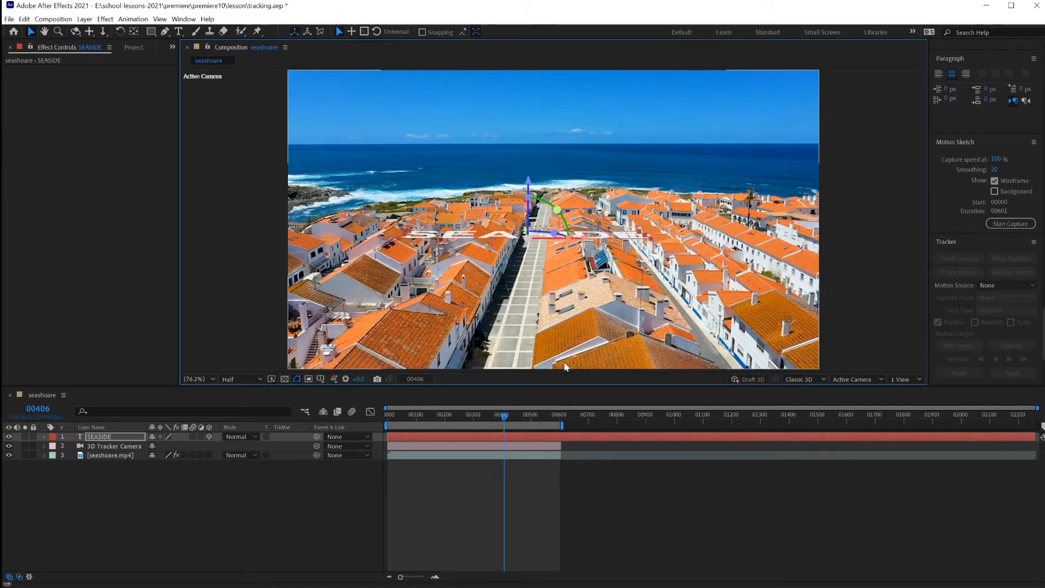
Step: At frame 475, rotate the SEASIDE text about 88° around its X axis to stand upright, and shift it sideways along X over the street
drag(505, 418, 524, 441)
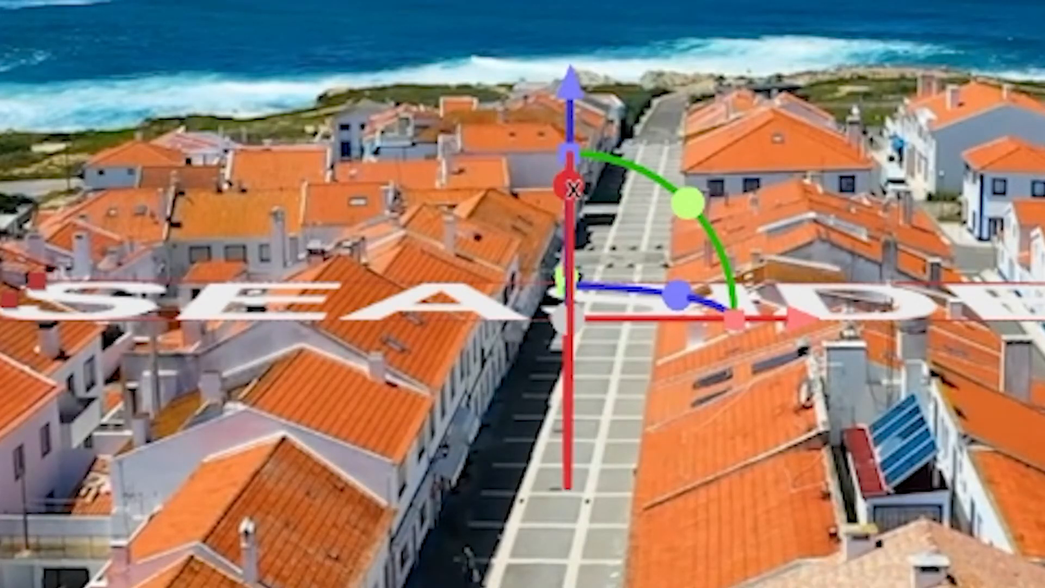
drag(569, 187, 586, 349)
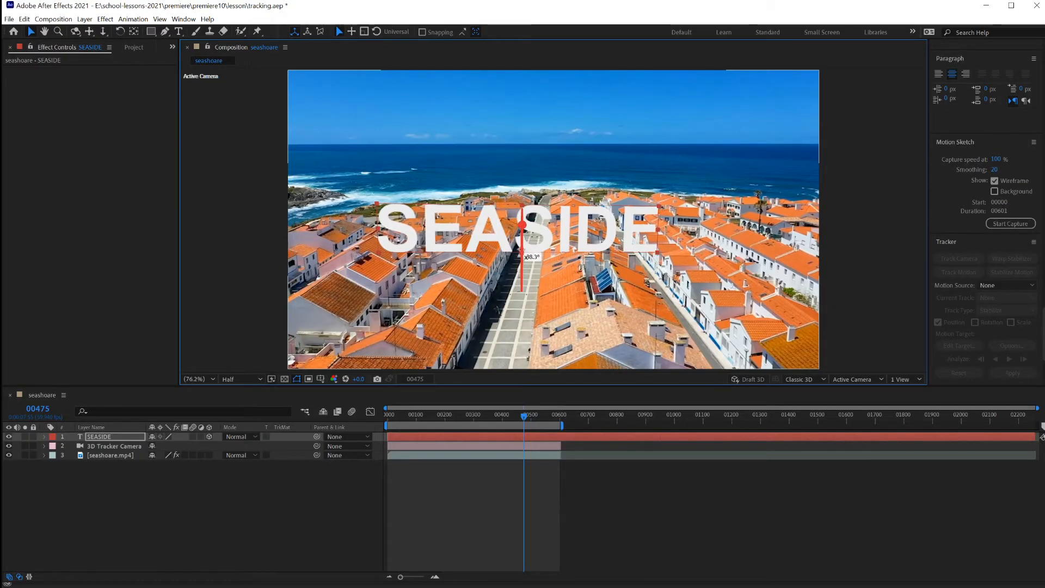
drag(527, 283, 527, 283)
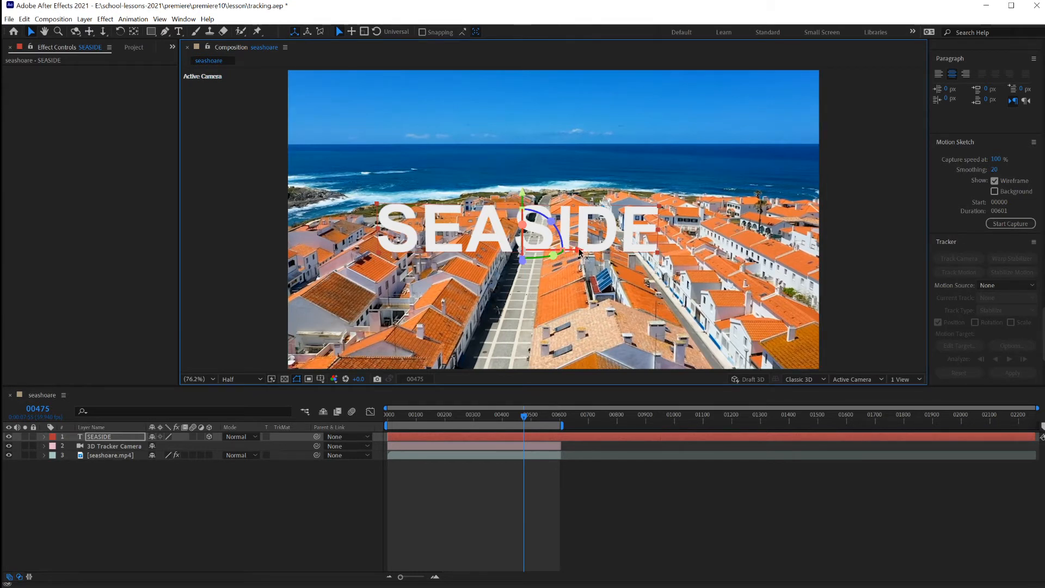
drag(581, 252, 608, 251)
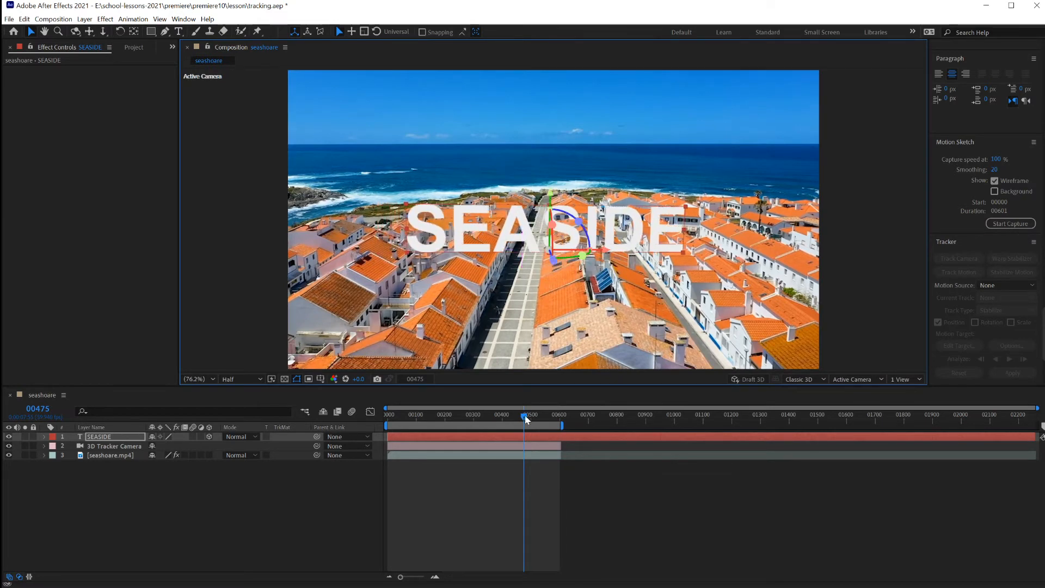
Step: Play the composition from frame 0 to check how the upright text follows the camera, and move the current time to frame 600
drag(526, 419, 378, 415)
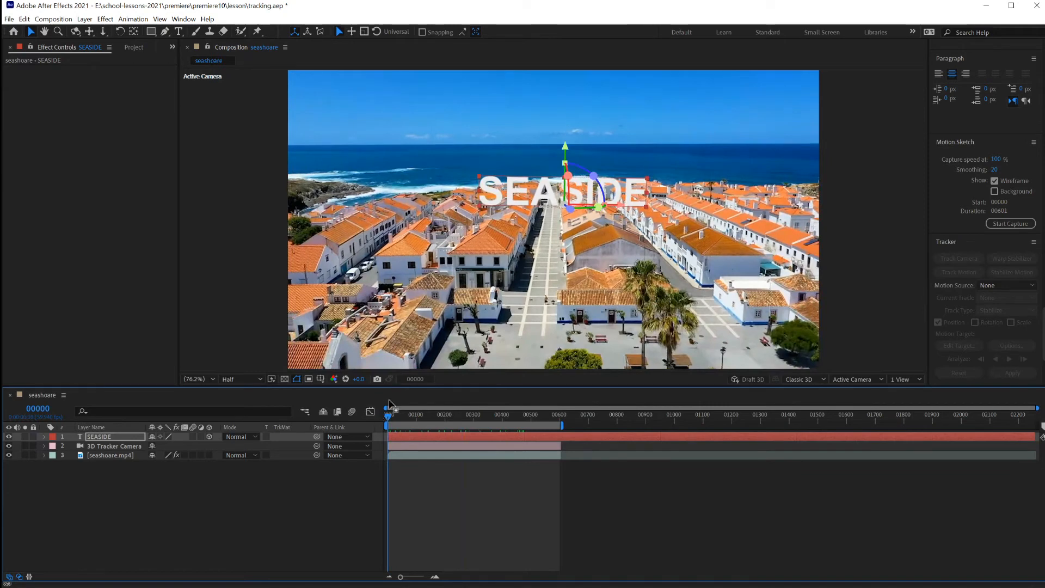
key(space)
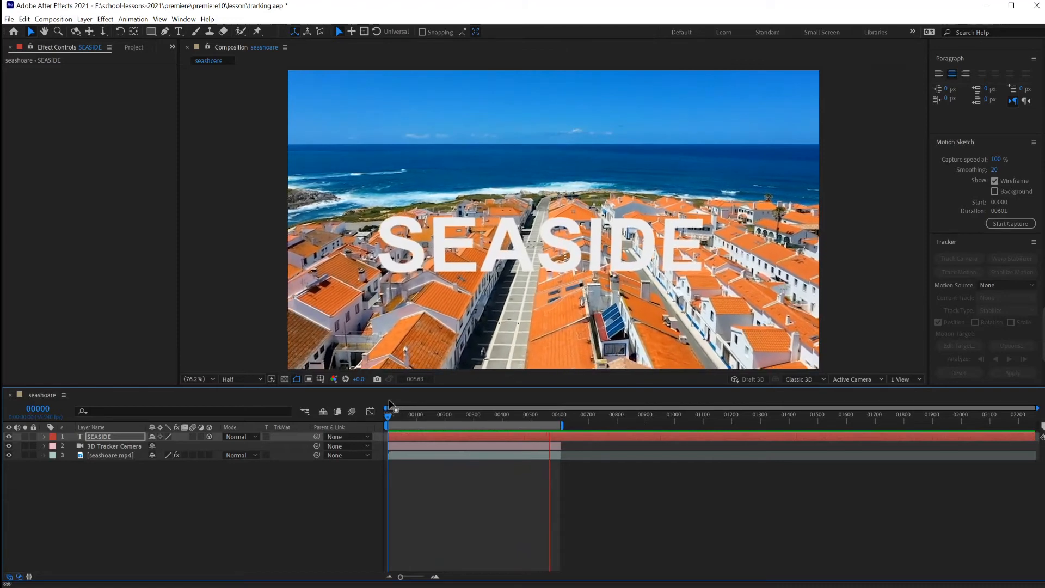
key(space)
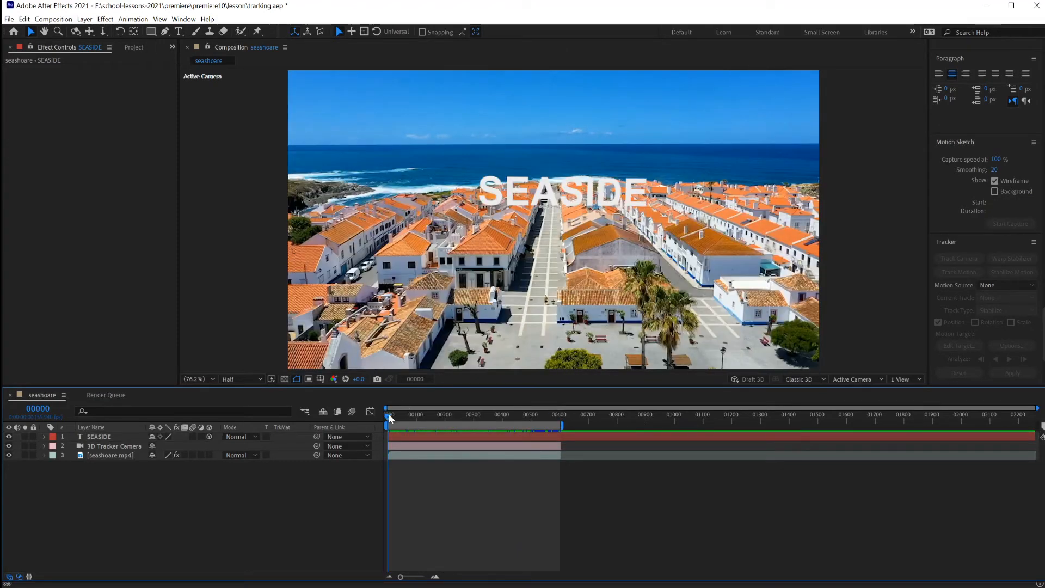
drag(390, 418, 369, 414)
click(560, 417)
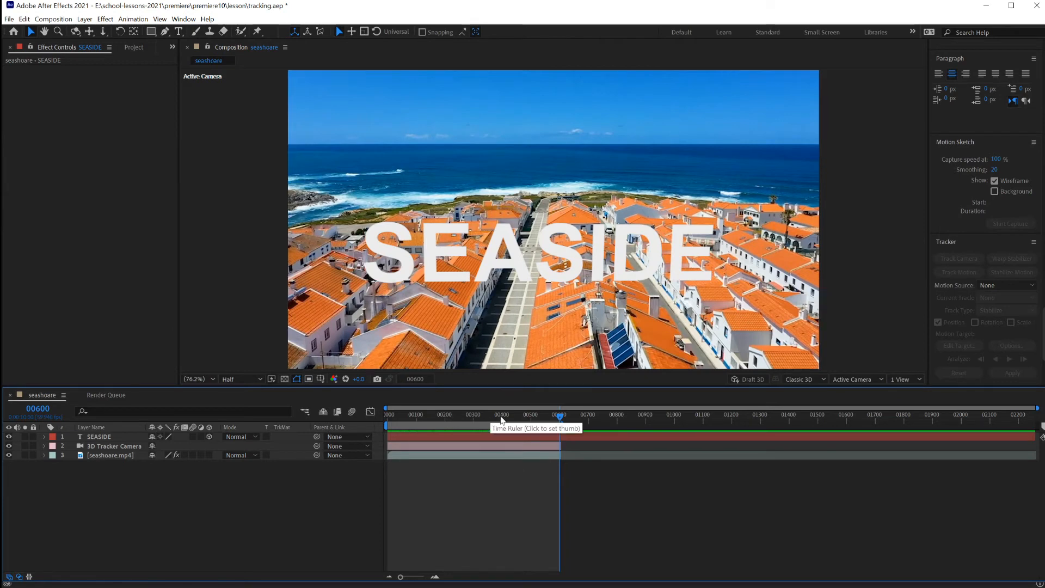
Step: Send the composition to Adobe Media Encoder as H.264, Match Source - High bitrate, with output seashoretitle.mp4 in the premiere10 folder, and start encoding
click(10, 20)
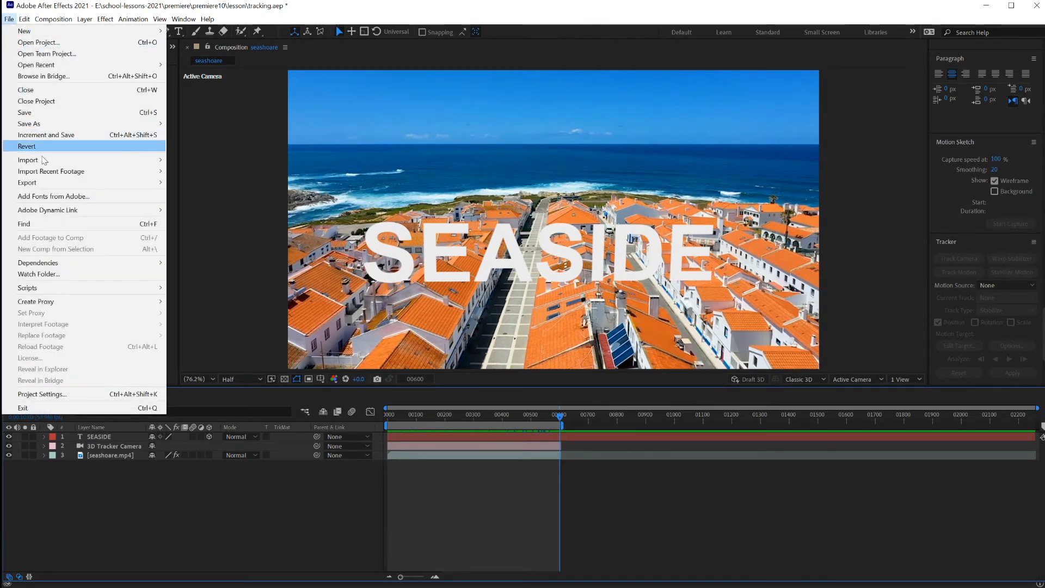
mouse_move(165, 184)
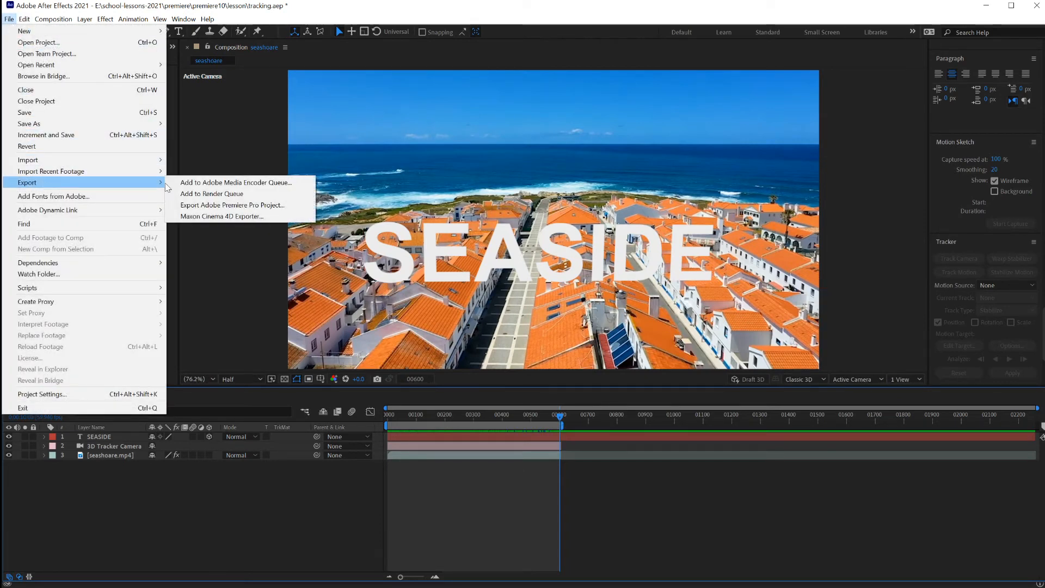
click(220, 186)
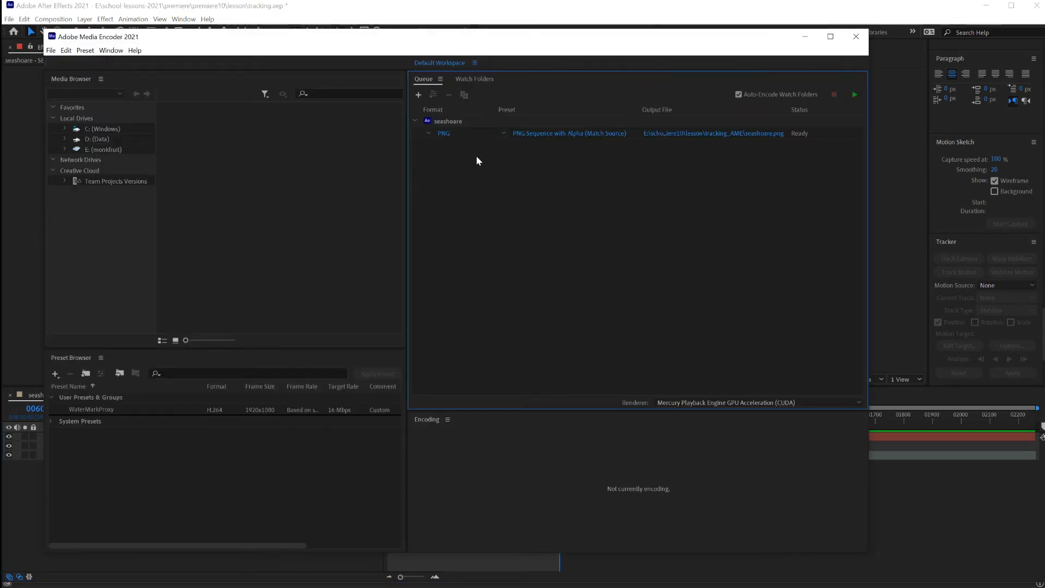
click(428, 133)
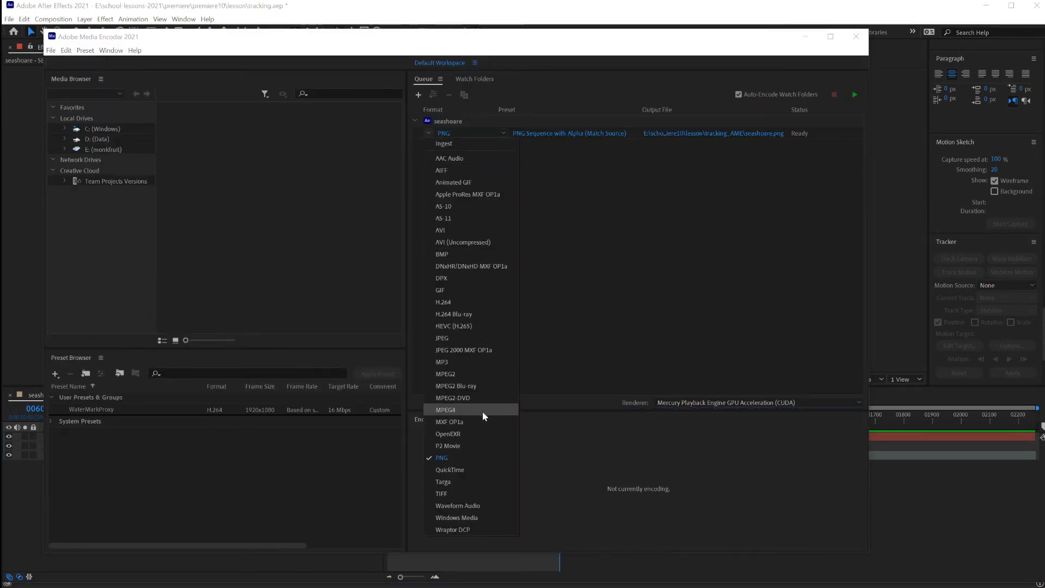
click(464, 302)
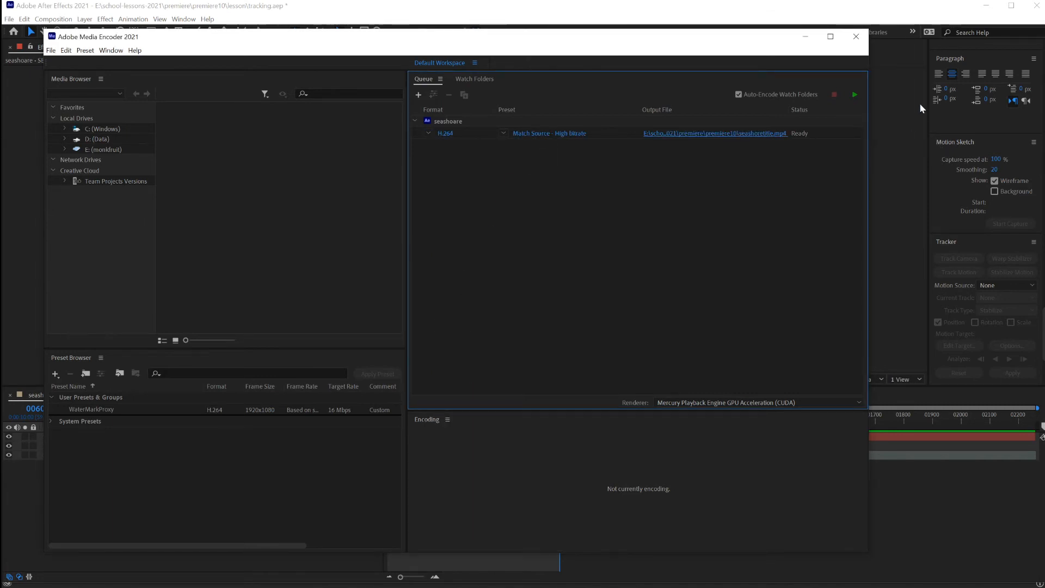
click(854, 94)
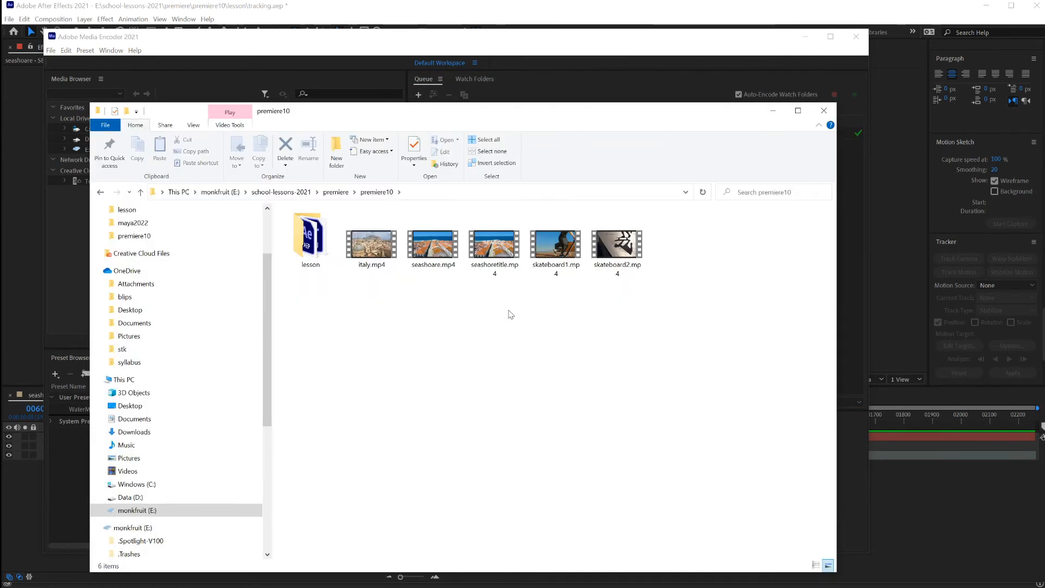
Step: Import the rendered seashoretitle.mp4 from the premiere10 folder into the Premiere Pro project and replace the seashoare.mp4 clip on V1 with it
double_click(494, 244)
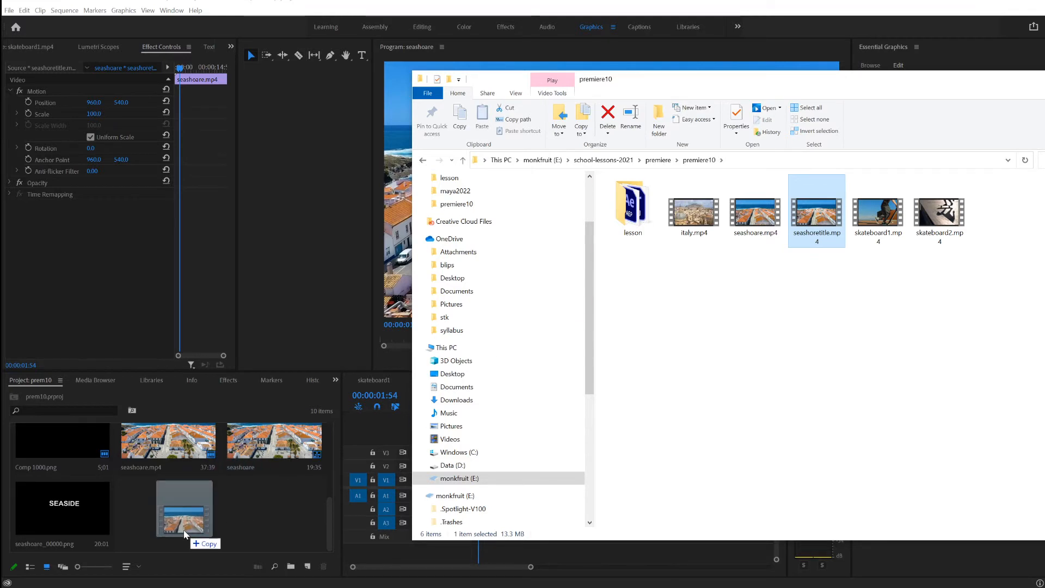
drag(184, 534, 254, 511)
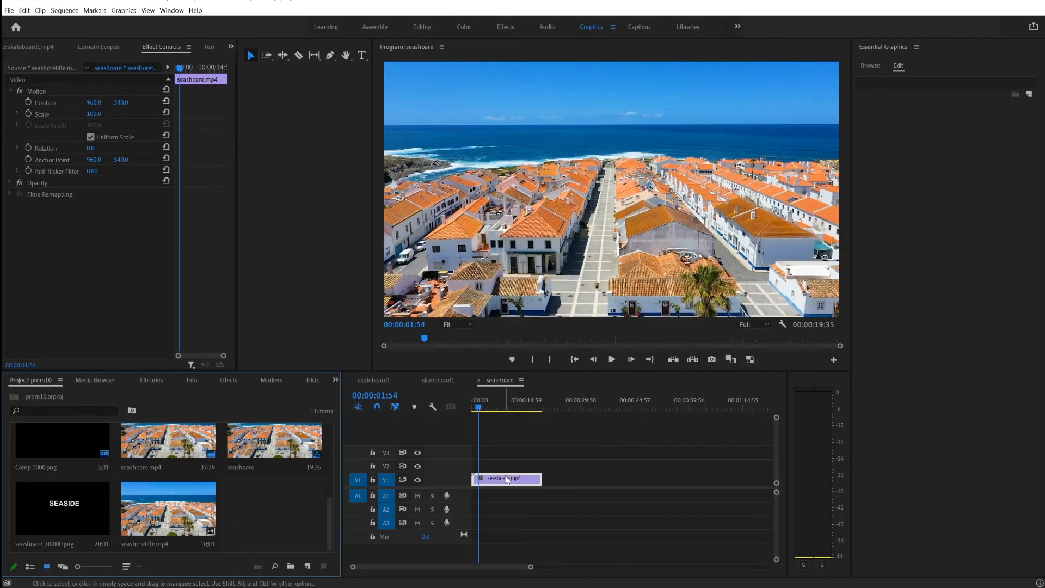
click(199, 515)
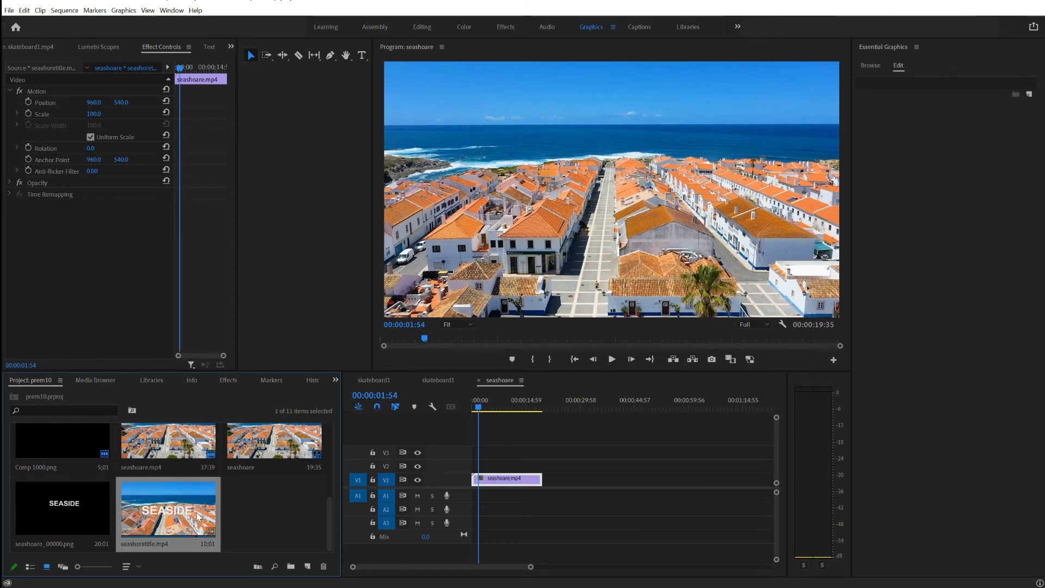
click(500, 480)
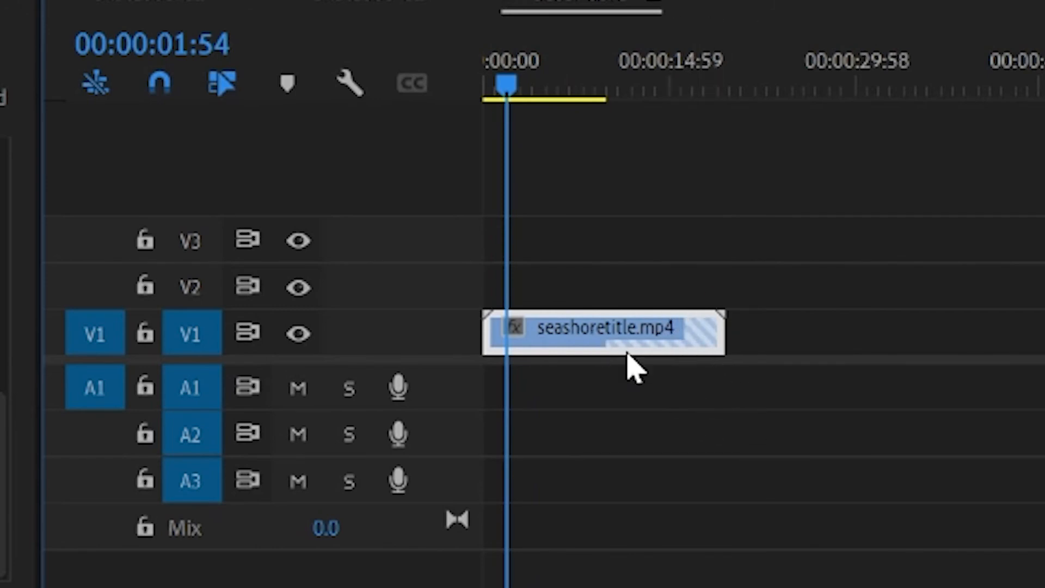
Step: Trim the end of the seashoretitle.mp4 clip on V1 to 00:00:09:38, cutting off its striped empty part
drag(527, 90, 573, 116)
drag(497, 416, 507, 416)
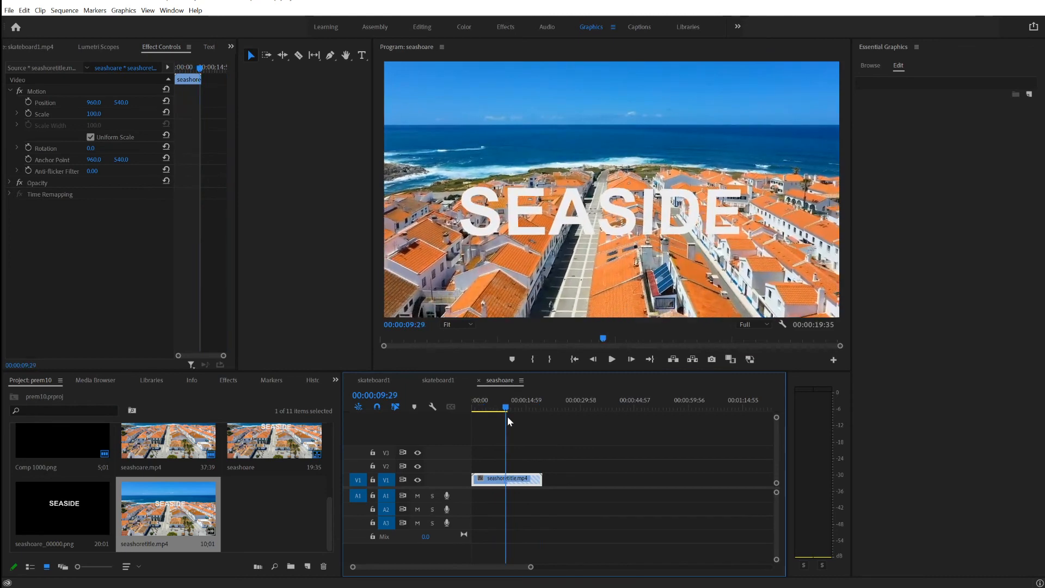
click(511, 432)
click(507, 412)
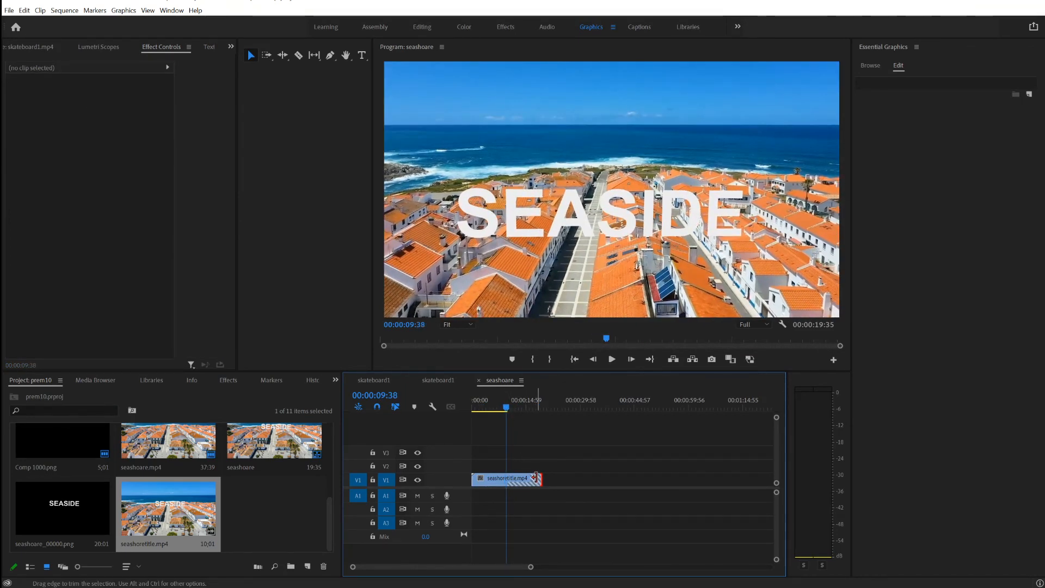
drag(541, 479, 506, 477)
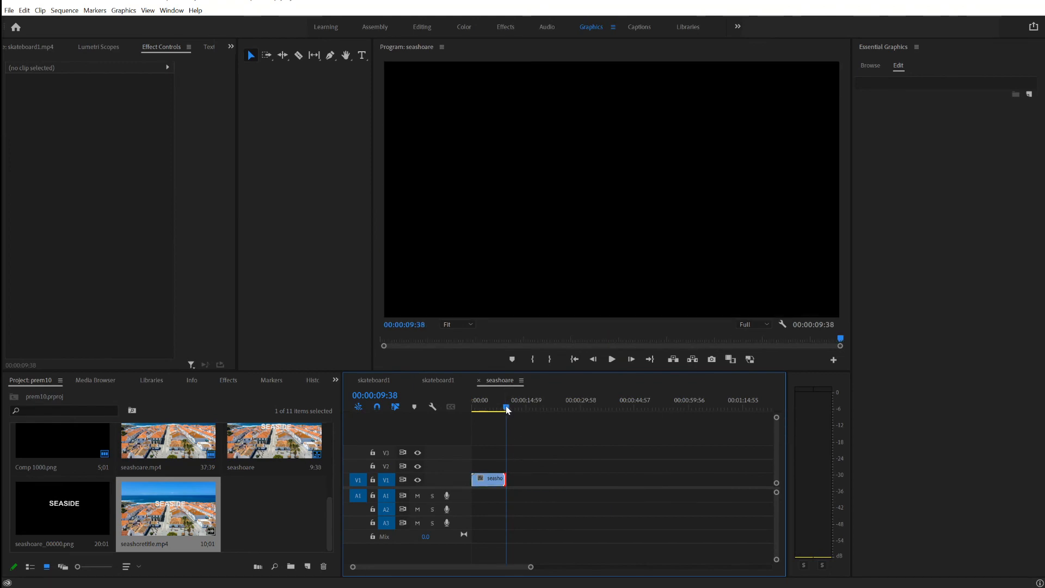
Step: Play the seashoare sequence from the start to check the SEASIDE title, and stop the playback
key(Home)
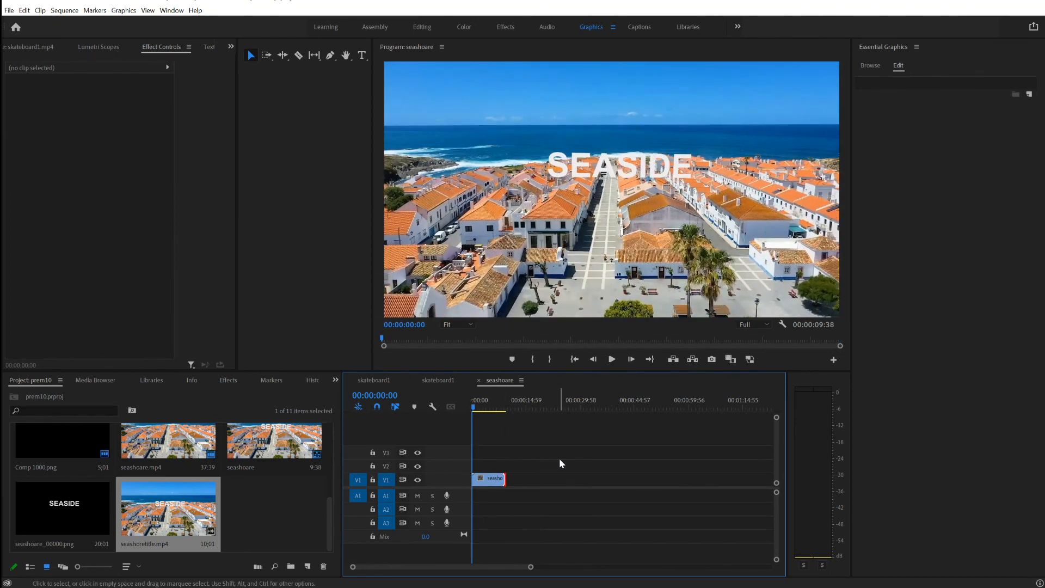
key(space)
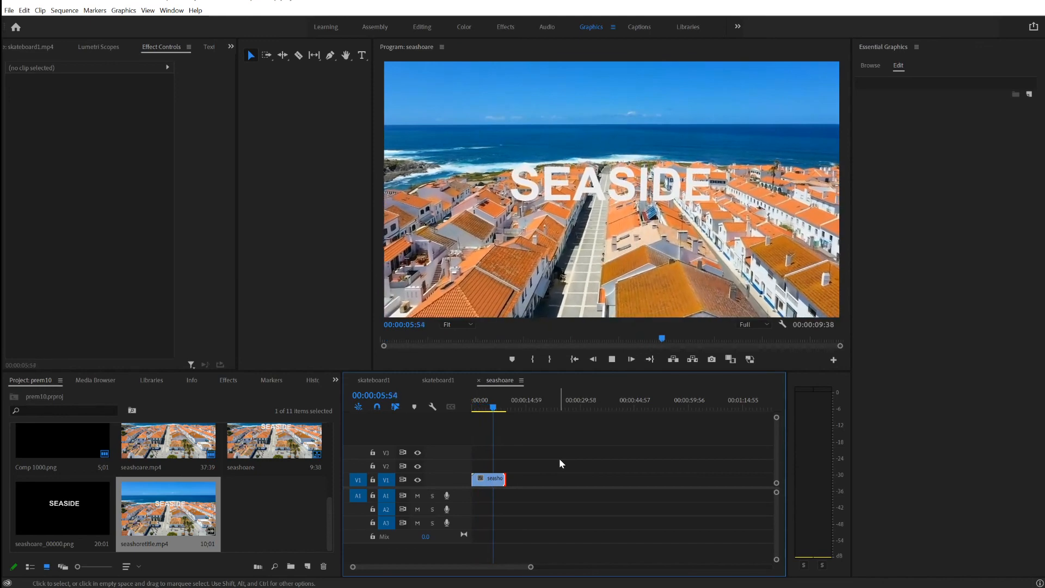
key(space)
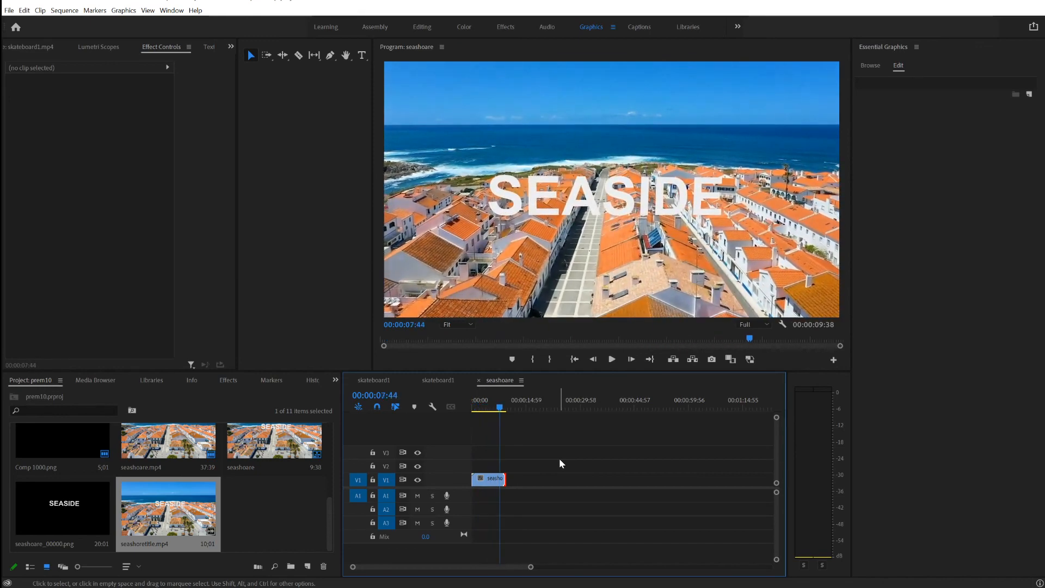